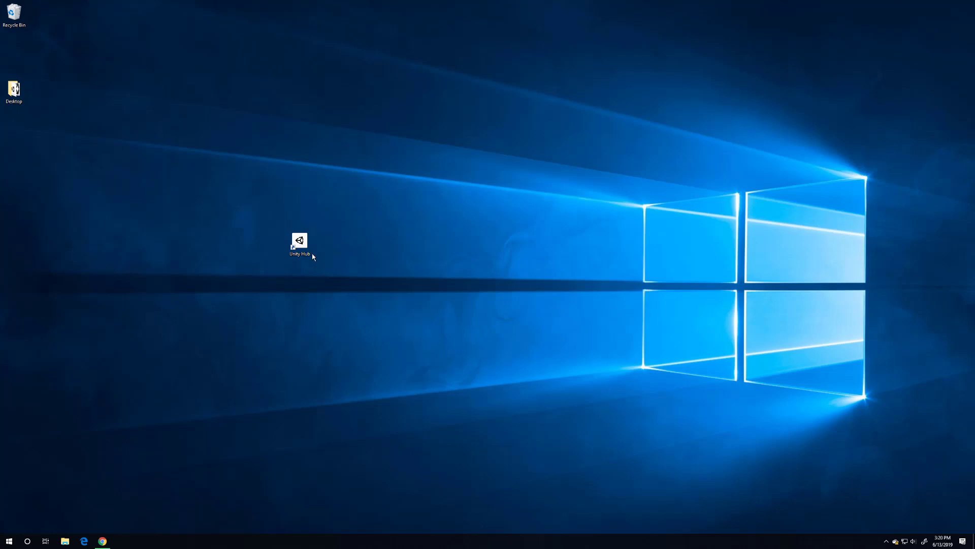
- Nudge the Unity Hub desktop shortcut to the right and search the Start menu for 'hub'
{"action": "left_click_drag", "start_coordinate": [307, 247], "coordinate": [335, 243]}
{"action": "key", "text": "super"}
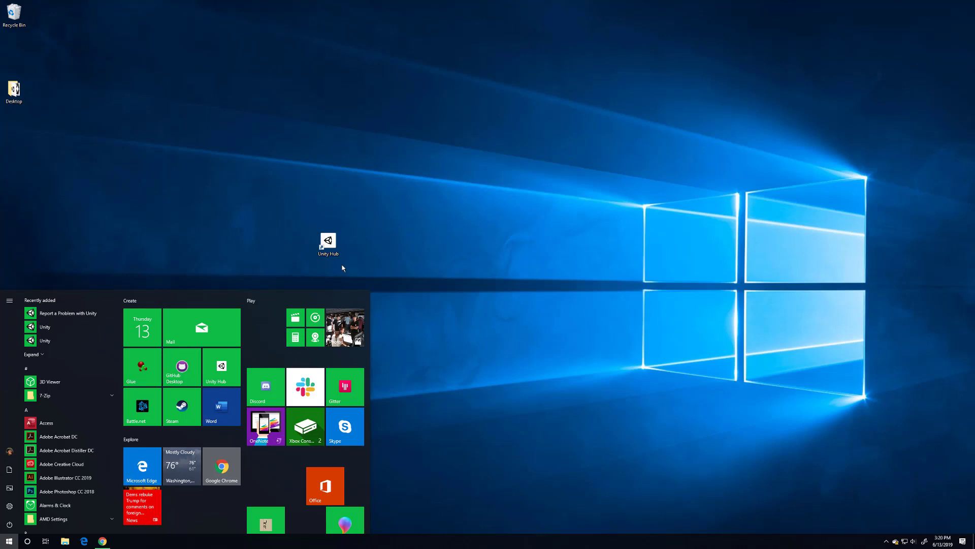
{"action": "type", "text": "hub"}
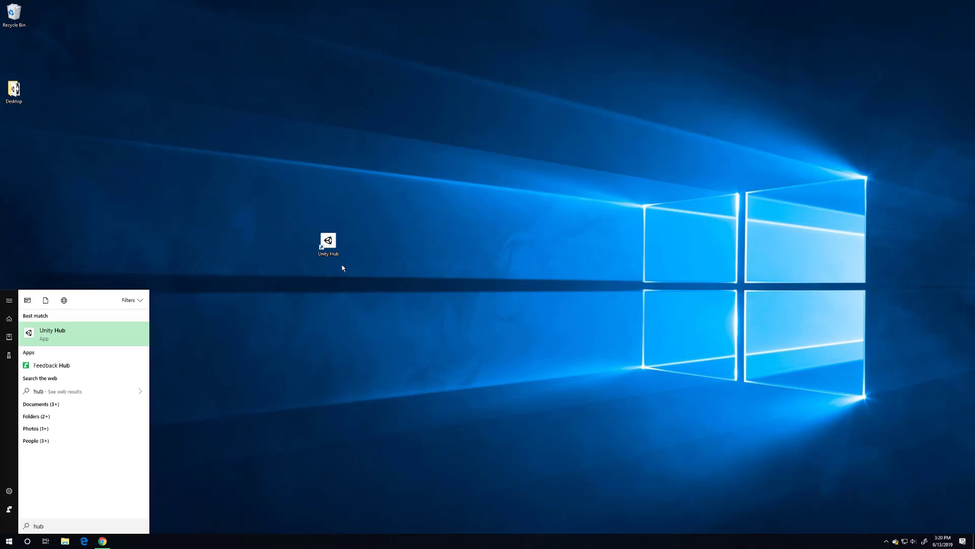
- Launch Unity Hub and bring up the Unity version list for a new project
{"action": "key", "text": "Return"}
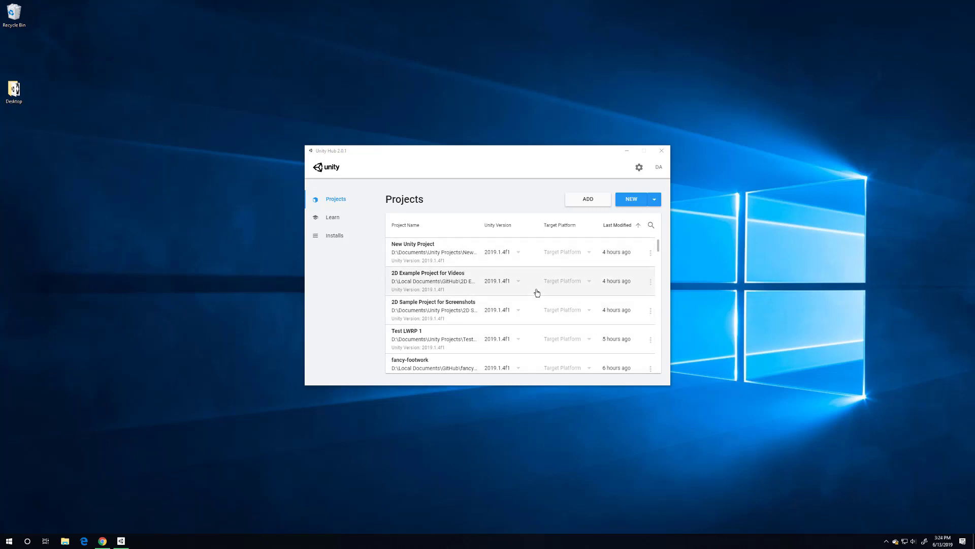
{"action": "left_click", "coordinate": [654, 199]}
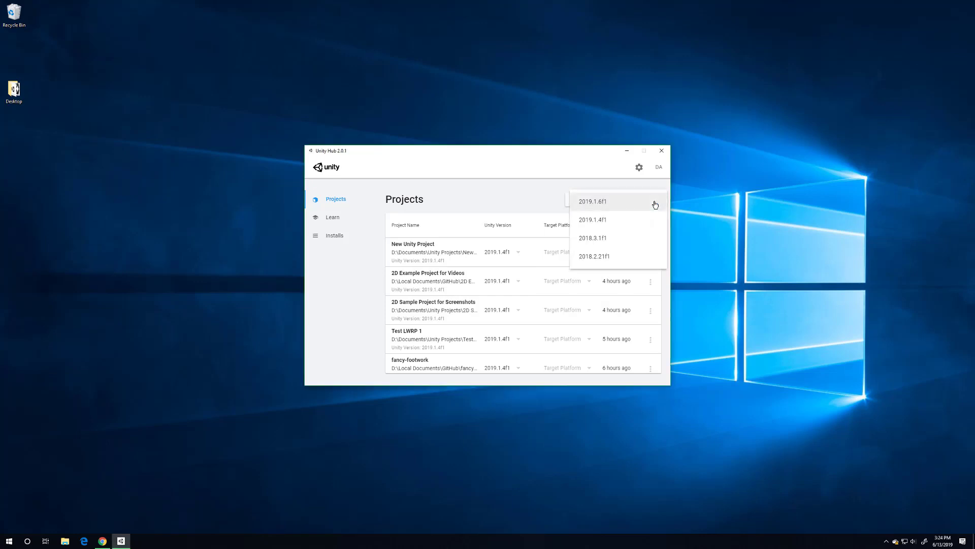
{"action": "left_click", "coordinate": [532, 196]}
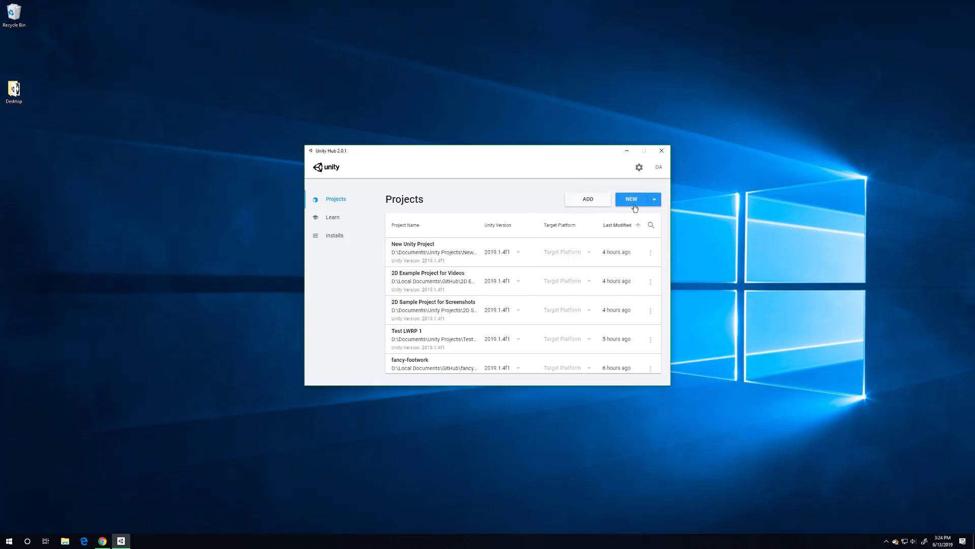
{"action": "left_click", "coordinate": [656, 206]}
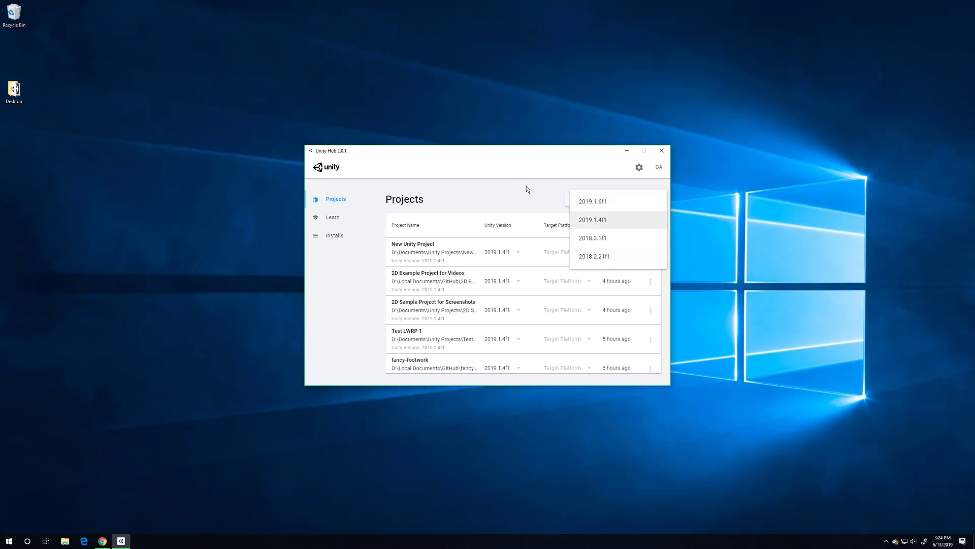
- Open the 2019.1.6f1 new-project window, check the version list, and close the window
{"action": "left_click", "coordinate": [599, 201]}
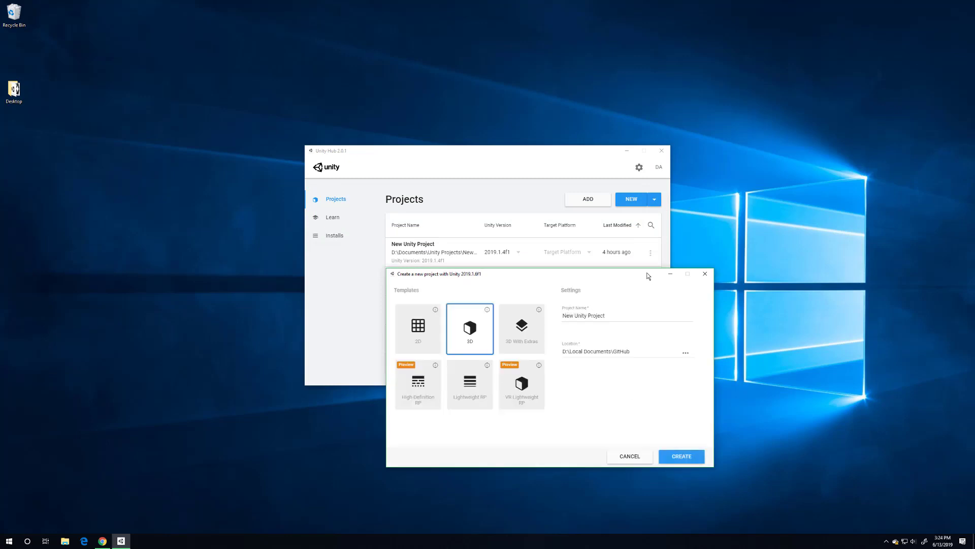
{"action": "left_click", "coordinate": [655, 200]}
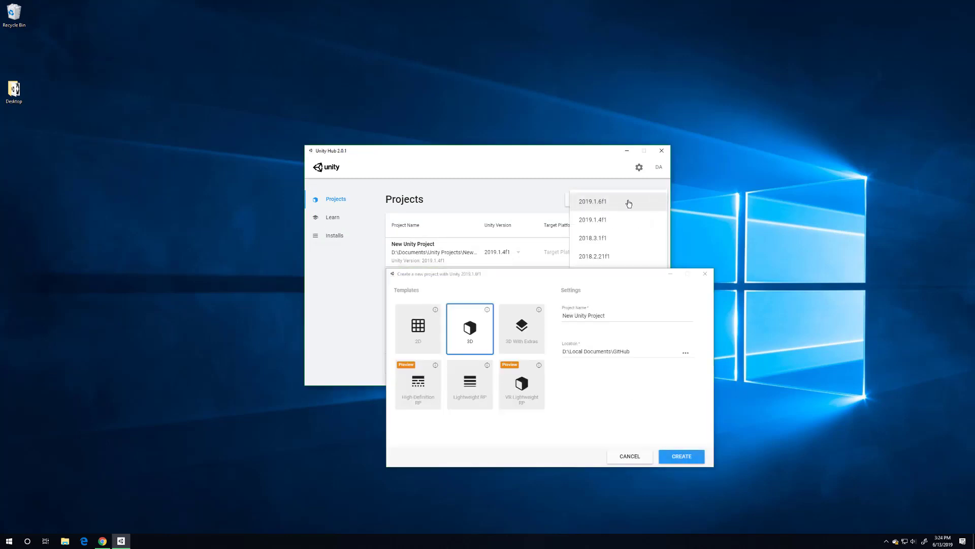
{"action": "left_click", "coordinate": [483, 183]}
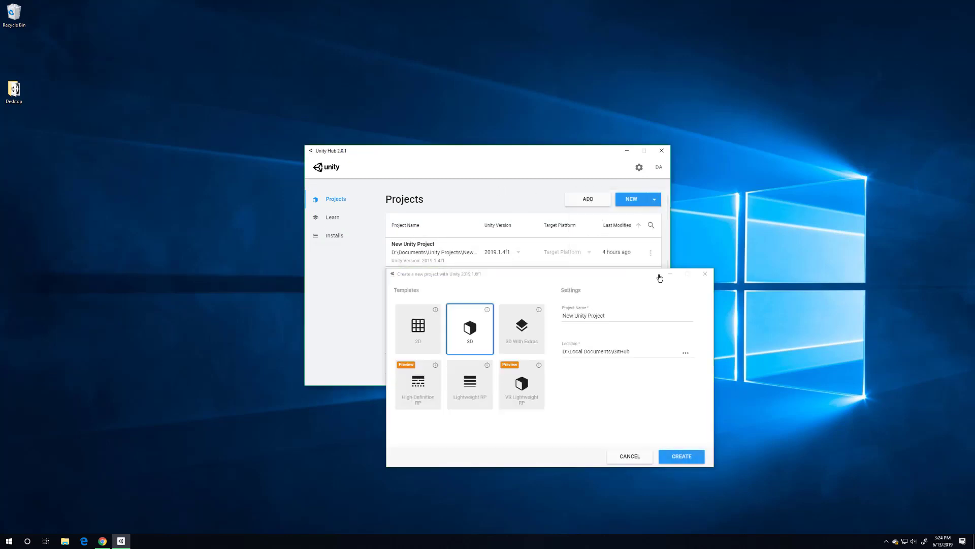
{"action": "left_click", "coordinate": [706, 274]}
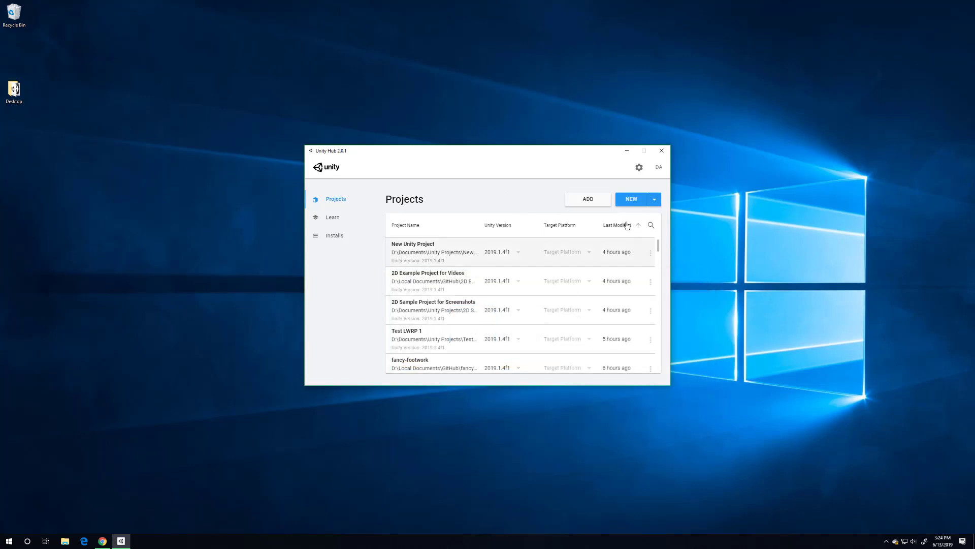
- Reopen the new-project window, drag it down and to the left, then close it
{"action": "left_click", "coordinate": [631, 203]}
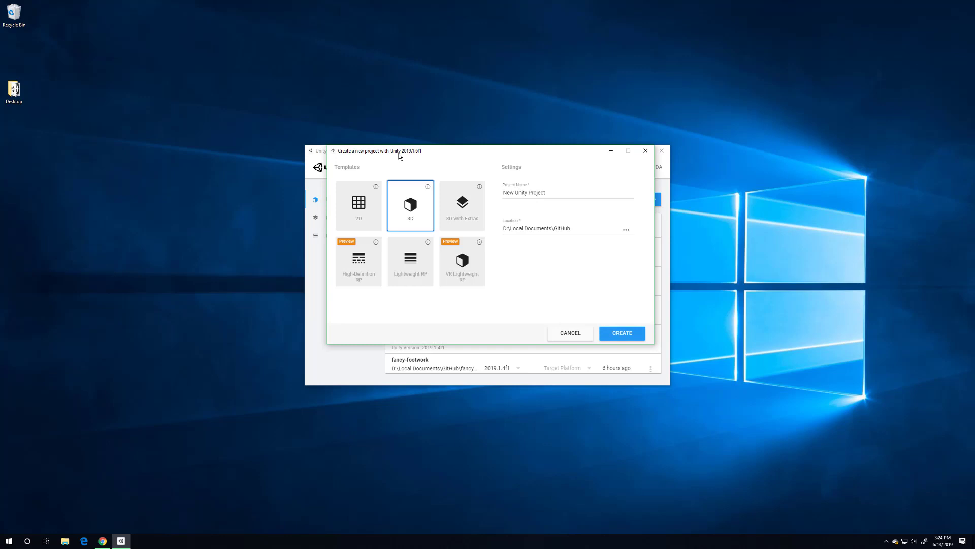
{"action": "left_click_drag", "start_coordinate": [404, 156], "coordinate": [375, 193]}
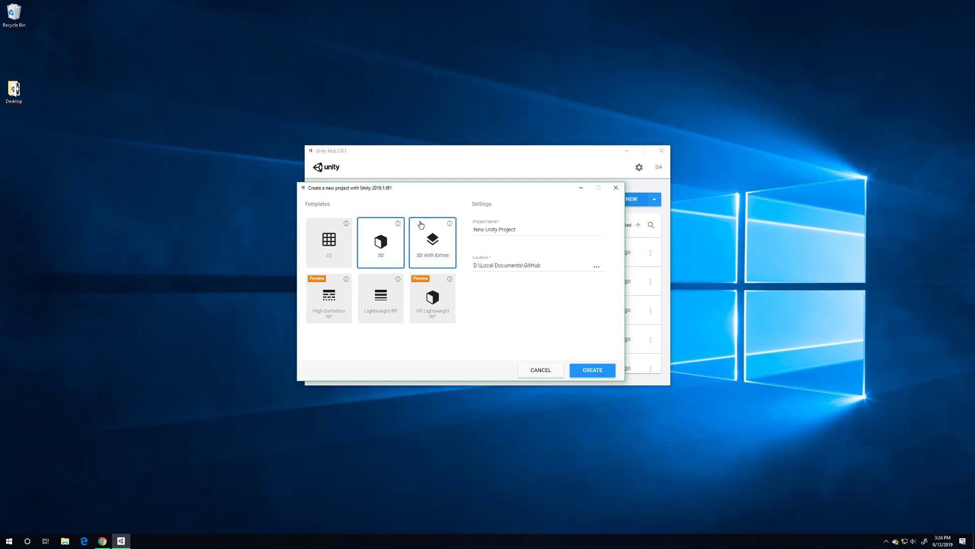
{"action": "left_click_drag", "start_coordinate": [431, 188], "coordinate": [382, 246]}
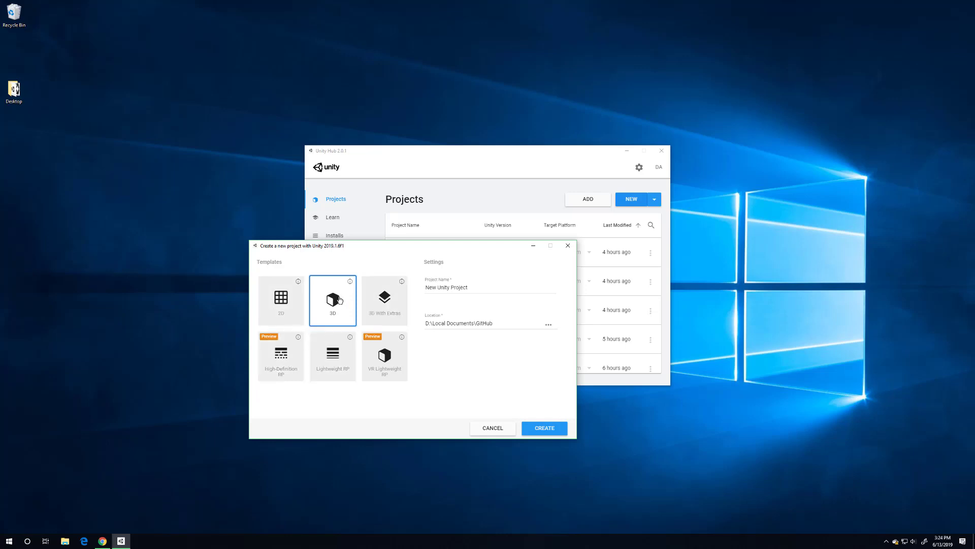
{"action": "left_click", "coordinate": [568, 246]}
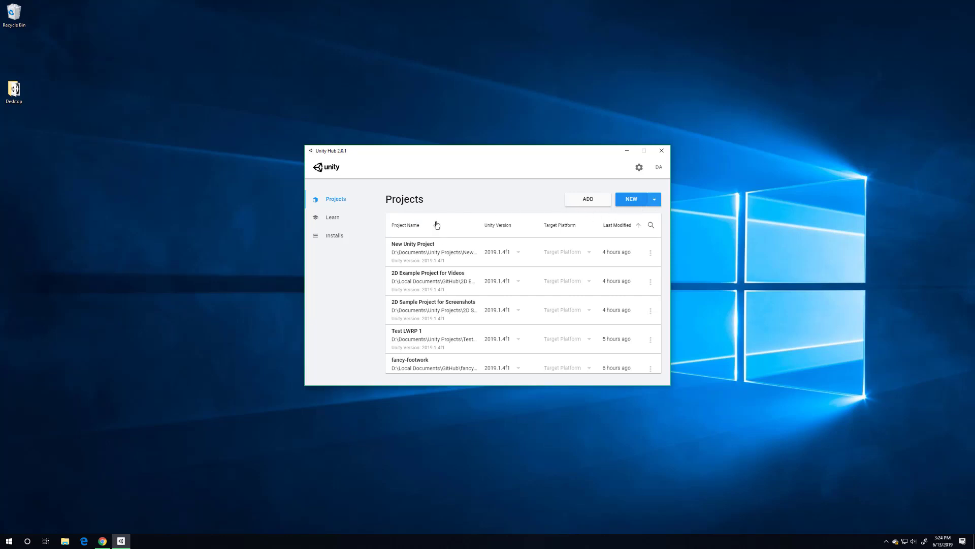
- Show and dismiss the new-project version list, then reopen it
{"action": "left_click", "coordinate": [656, 201]}
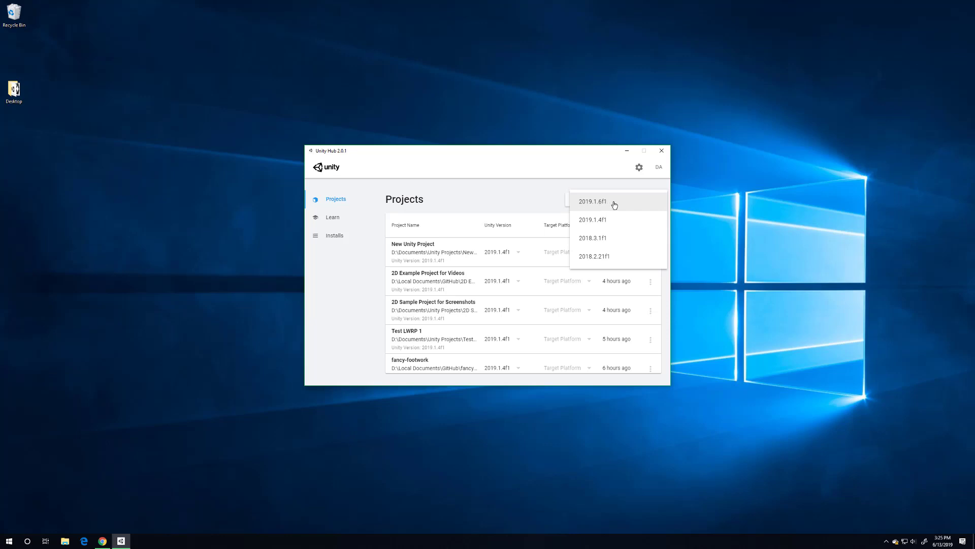
{"action": "left_click", "coordinate": [521, 190]}
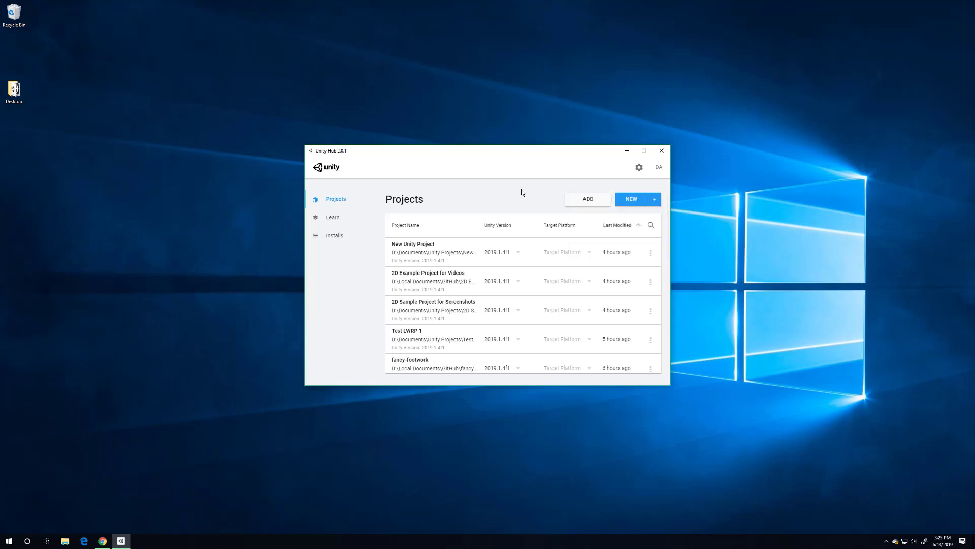
{"action": "left_click", "coordinate": [656, 201]}
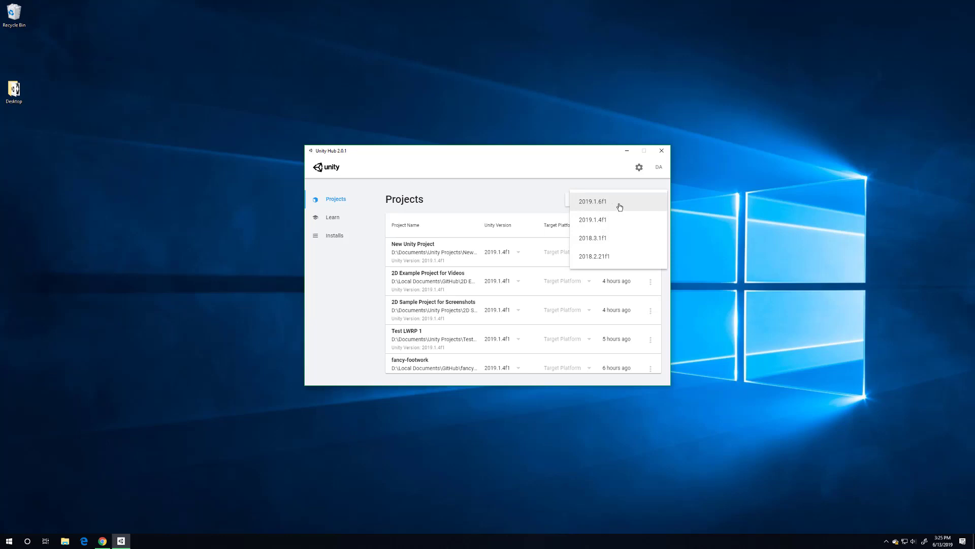
- Start a 2019.1.6f1 project and view, then dismiss, the 3D template description
{"action": "left_click", "coordinate": [620, 203]}
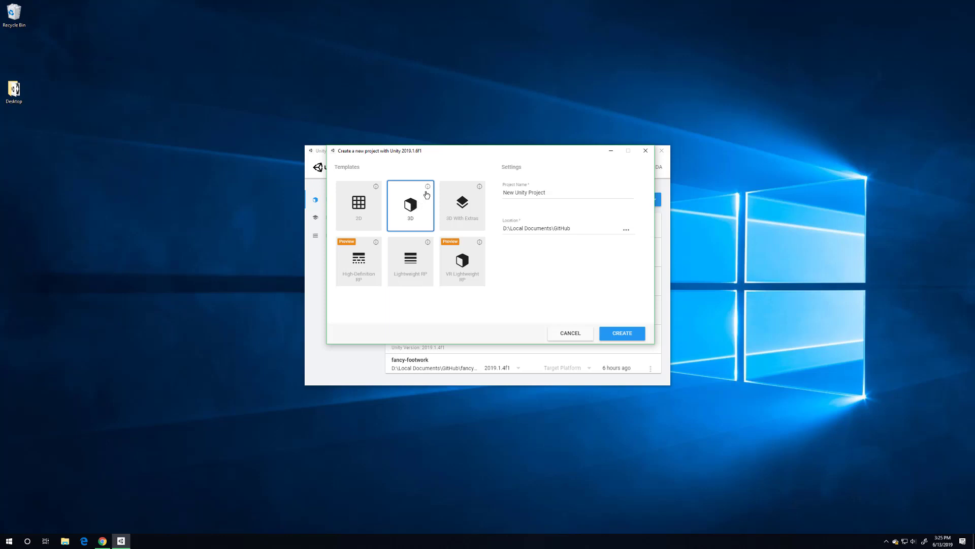
{"action": "left_click", "coordinate": [428, 188]}
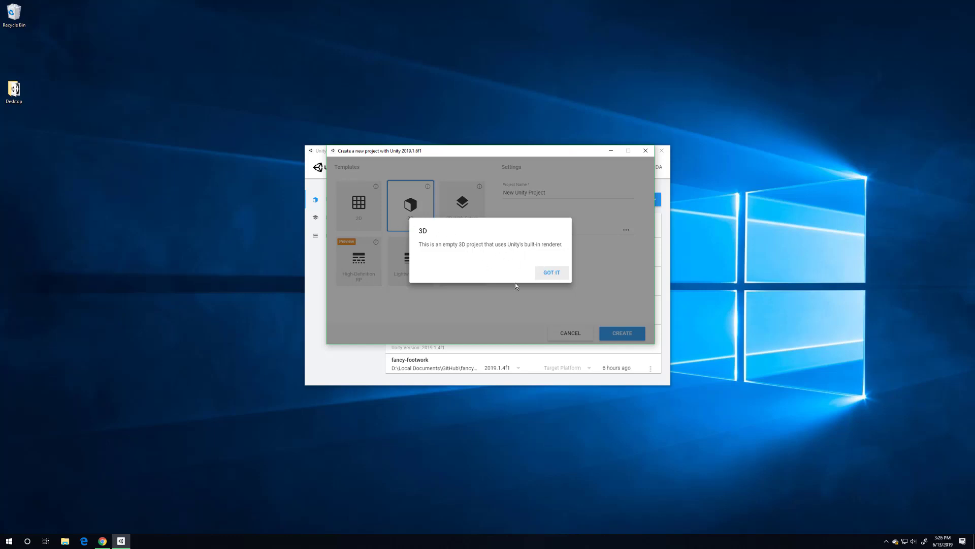
{"action": "left_click", "coordinate": [551, 273]}
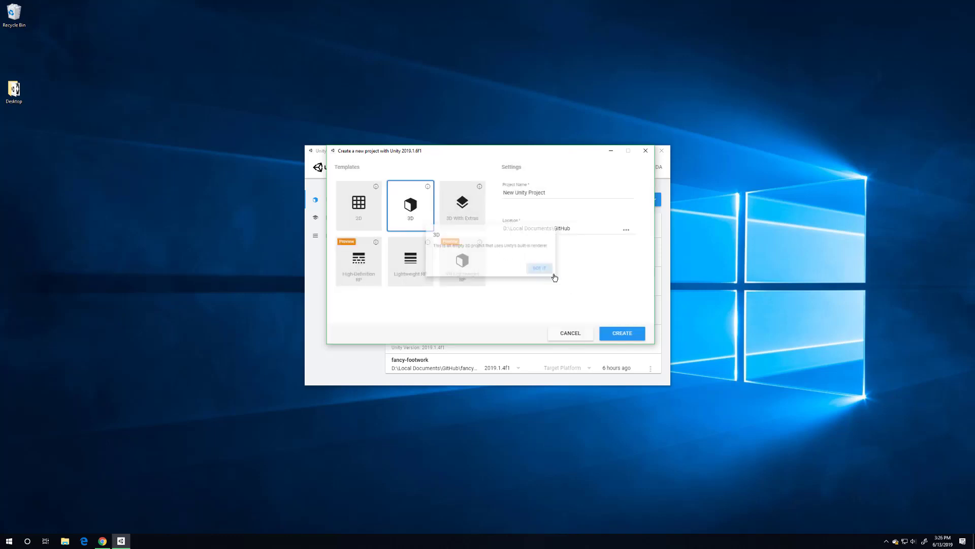
- Replace the default project name with NewProjectExample
{"action": "triple_click", "coordinate": [552, 193]}
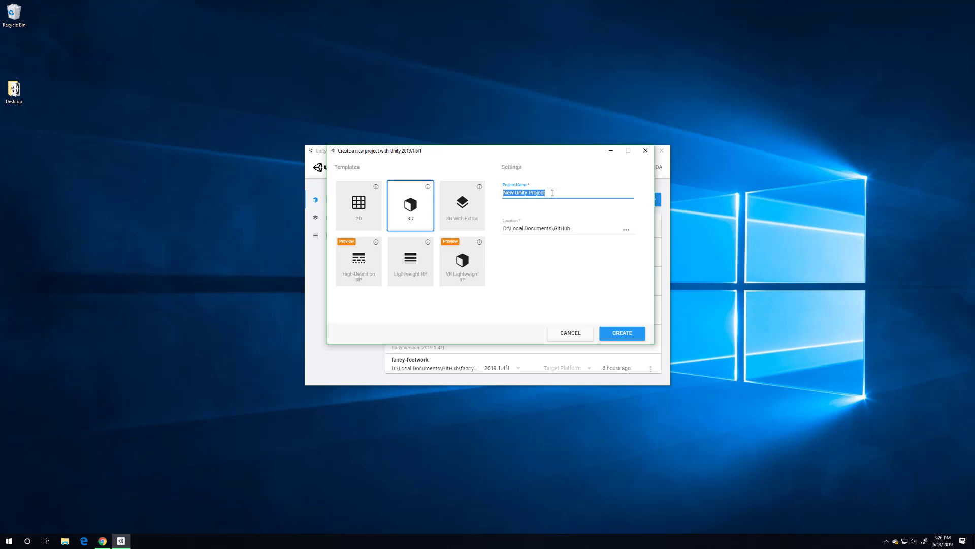
{"action": "key", "text": "BackSpace"}
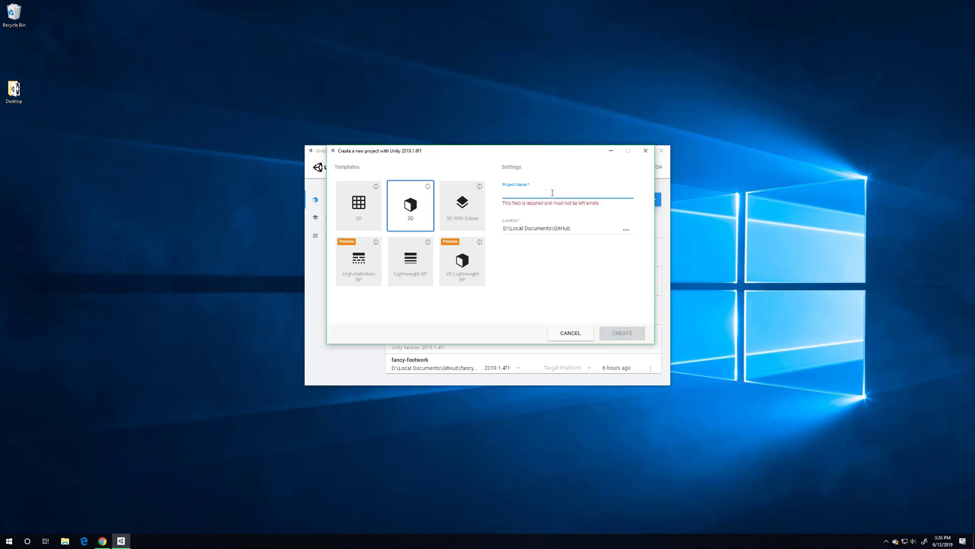
{"action": "type", "text": "NewProjec"}
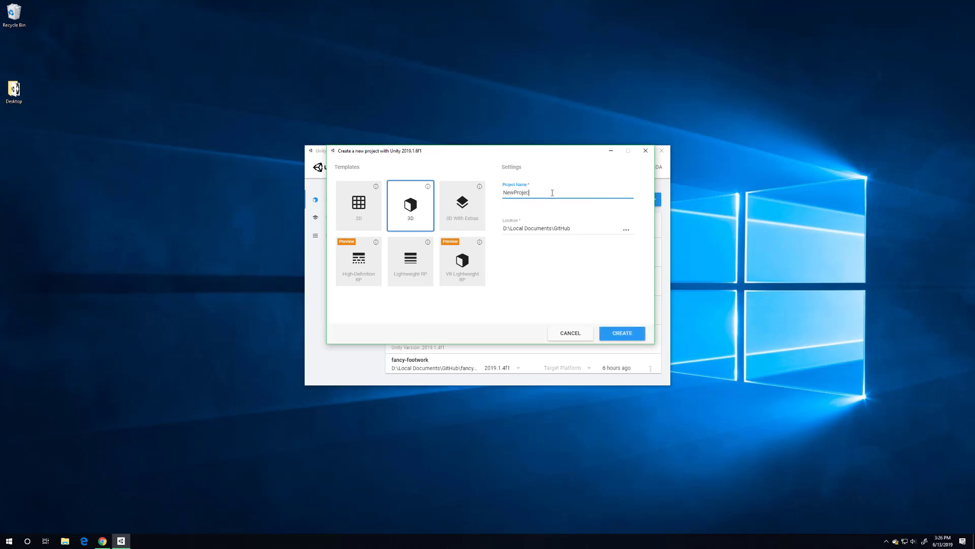
{"action": "type", "text": "tExample"}
- Set the project location to D:\Documents\Unity Projects
{"action": "left_click", "coordinate": [628, 231]}
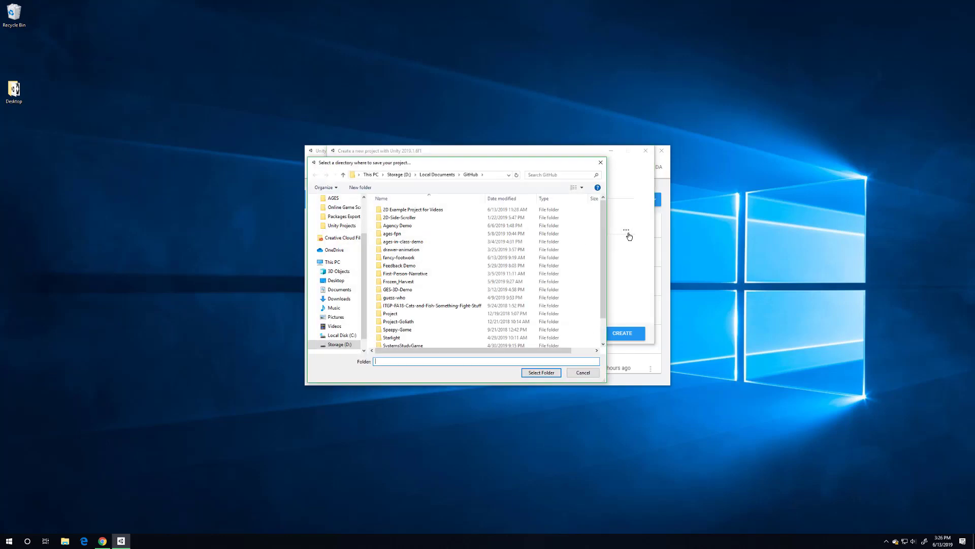
{"action": "left_click", "coordinate": [401, 175]}
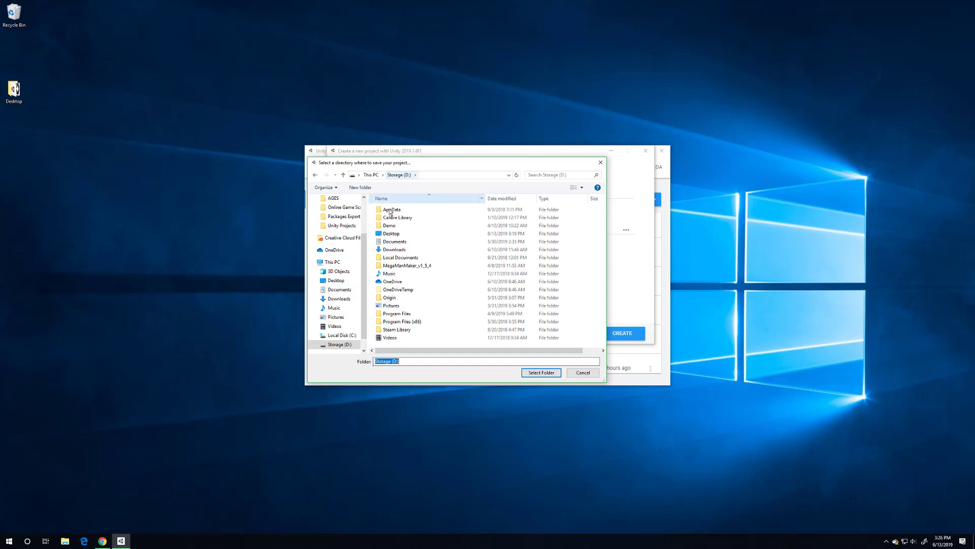
{"action": "double_click", "coordinate": [406, 243]}
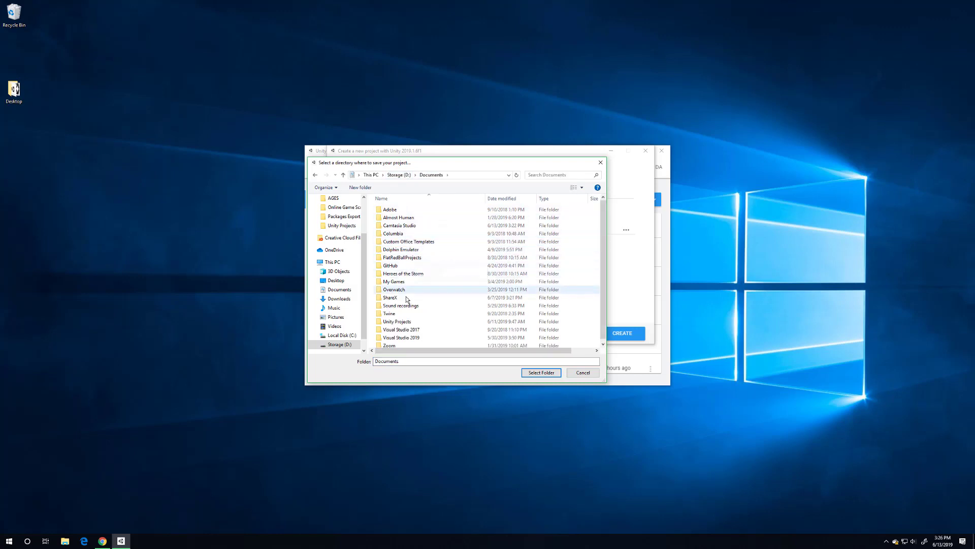
{"action": "double_click", "coordinate": [407, 322]}
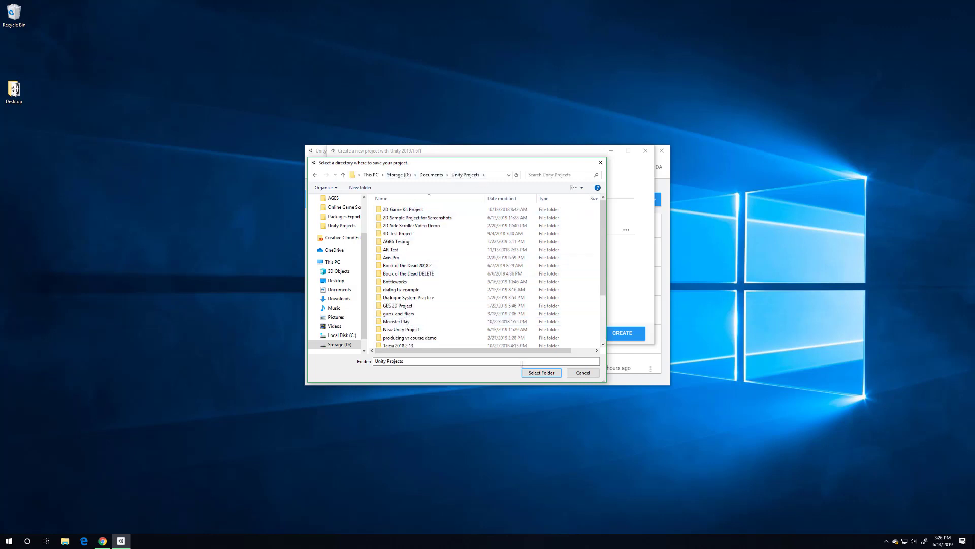
{"action": "left_click", "coordinate": [542, 373]}
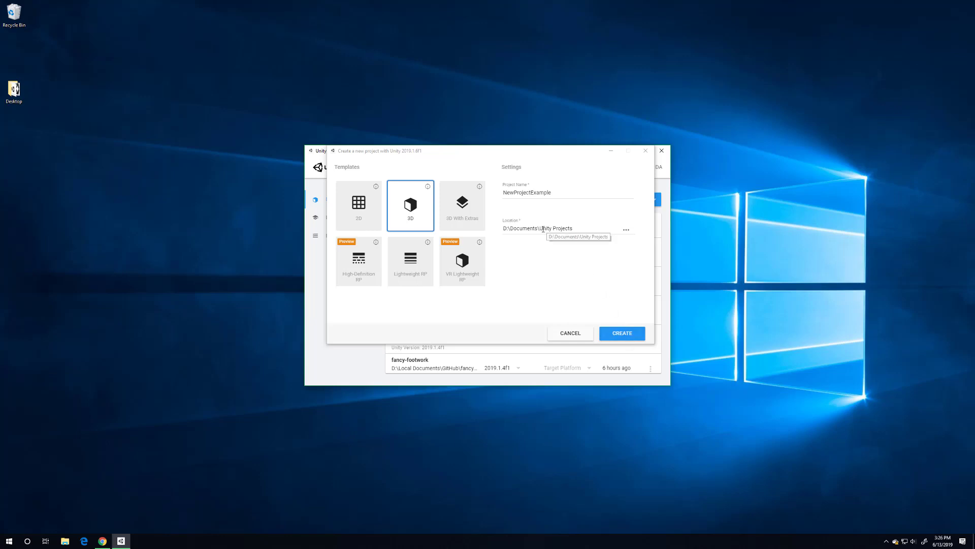
- Select the location path and the project name text to check them
{"action": "left_click_drag", "start_coordinate": [544, 229], "coordinate": [577, 231]}
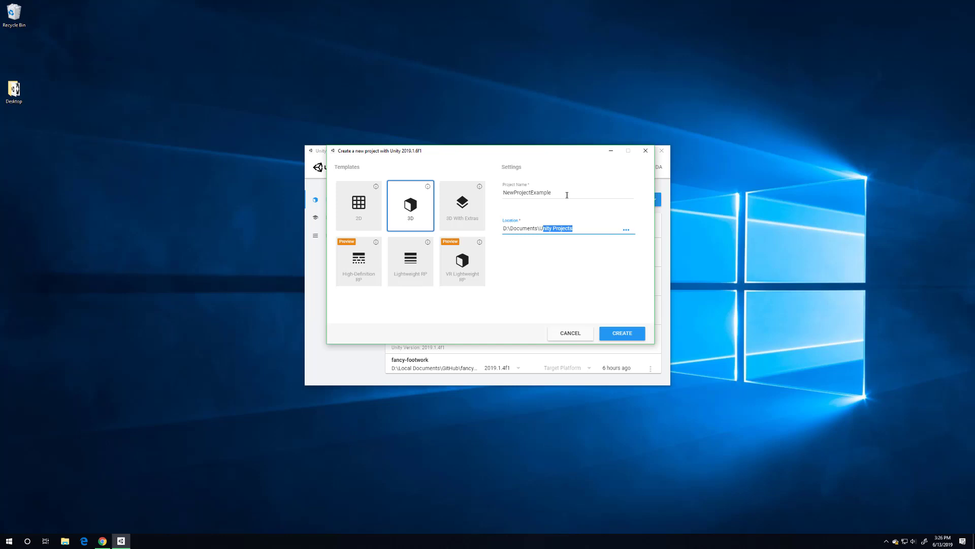
{"action": "left_click_drag", "start_coordinate": [567, 195], "coordinate": [488, 199]}
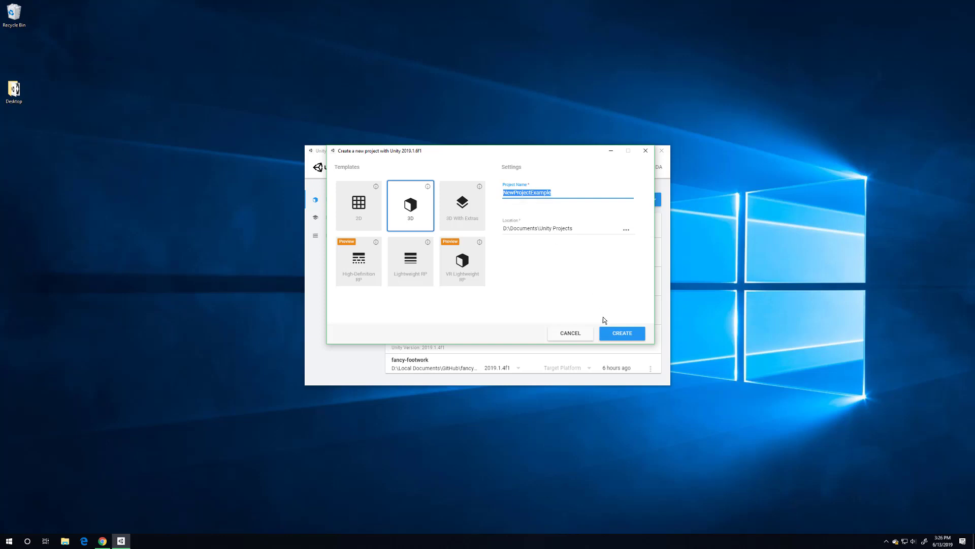
{"action": "left_click_drag", "start_coordinate": [573, 230], "coordinate": [519, 265]}
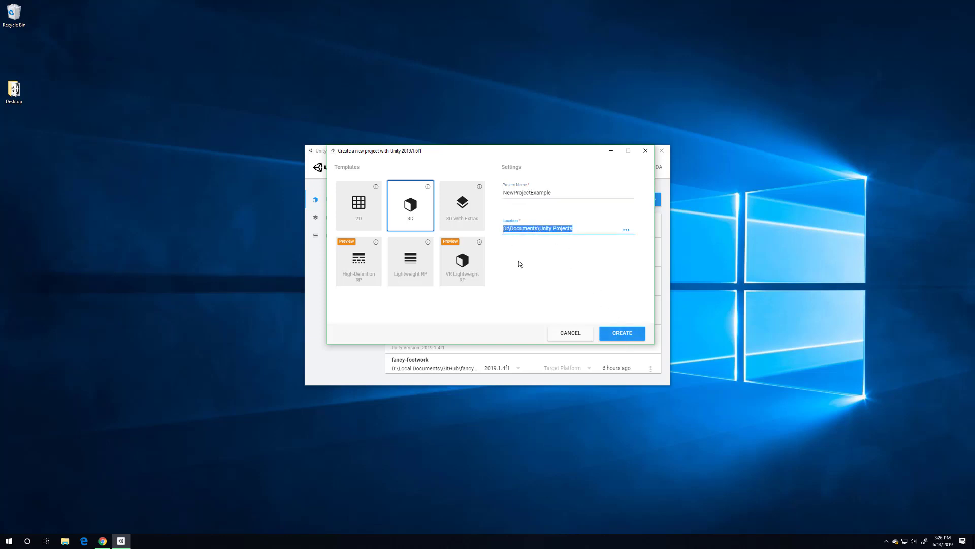
- Create the NewProjectExample 3D project and let the Unity 2019.1 editor load it
{"action": "left_click", "coordinate": [623, 335]}
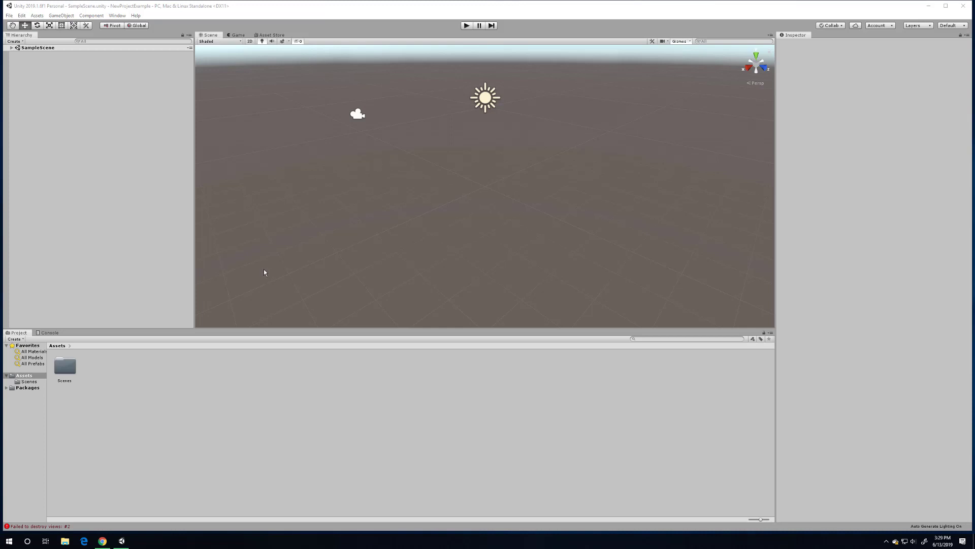
- Read the layout warning and 'Failed to destroy views' error in the Console, then clear it
{"action": "left_click", "coordinate": [47, 332]}
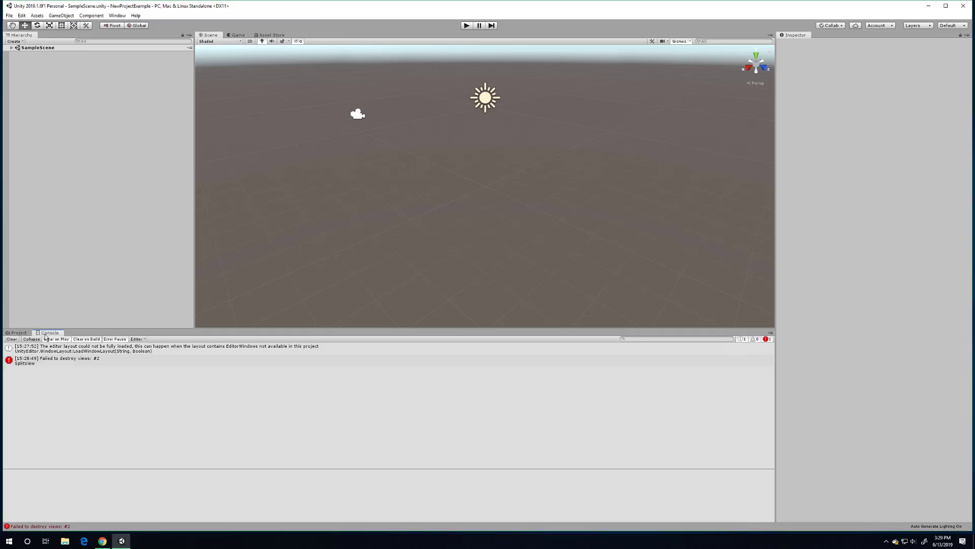
{"action": "left_click", "coordinate": [40, 363]}
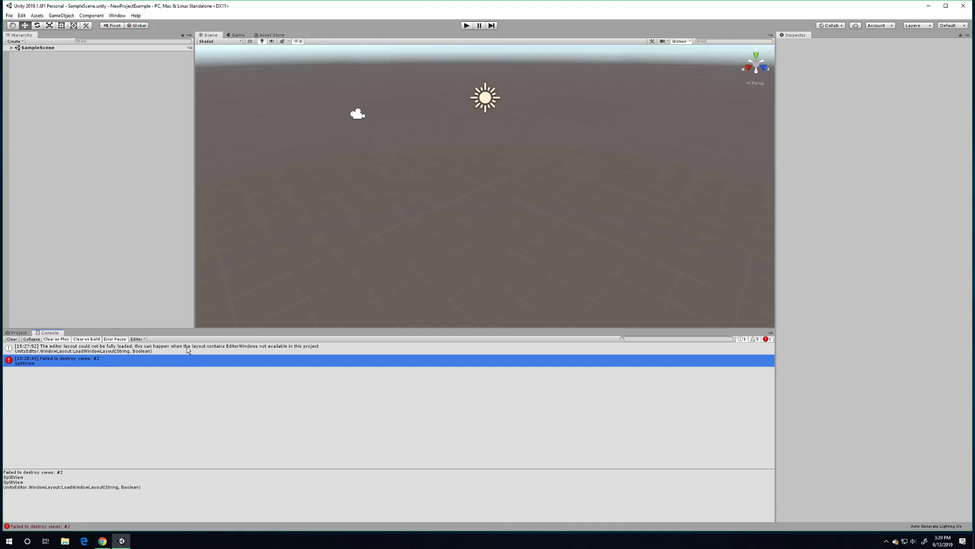
{"action": "left_click", "coordinate": [138, 352]}
{"action": "left_click", "coordinate": [92, 364]}
{"action": "left_click", "coordinate": [79, 351]}
{"action": "left_click", "coordinate": [63, 362]}
{"action": "left_click", "coordinate": [12, 338]}
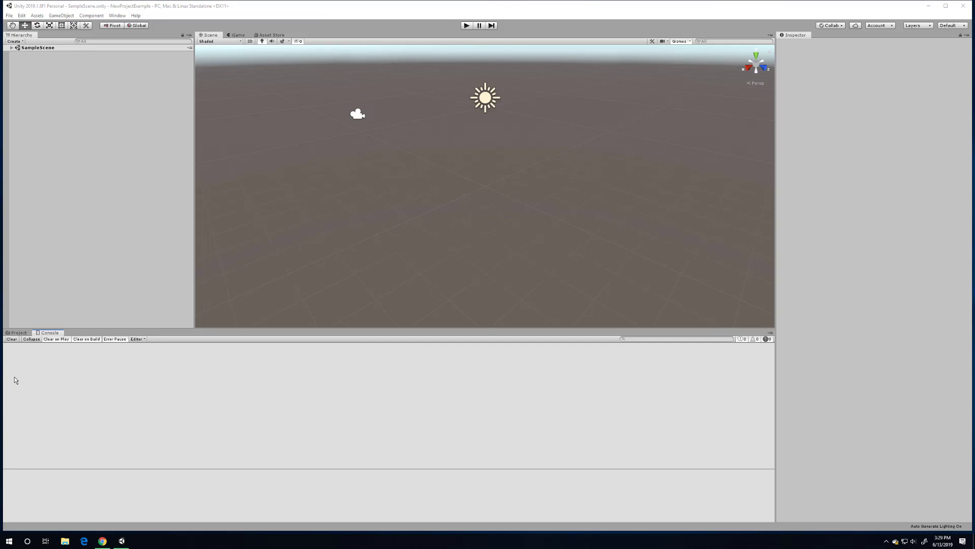
- Return to the Project panel and browse the Scenes, Packages and Assets folders, ending on Assets
{"action": "left_click", "coordinate": [19, 334]}
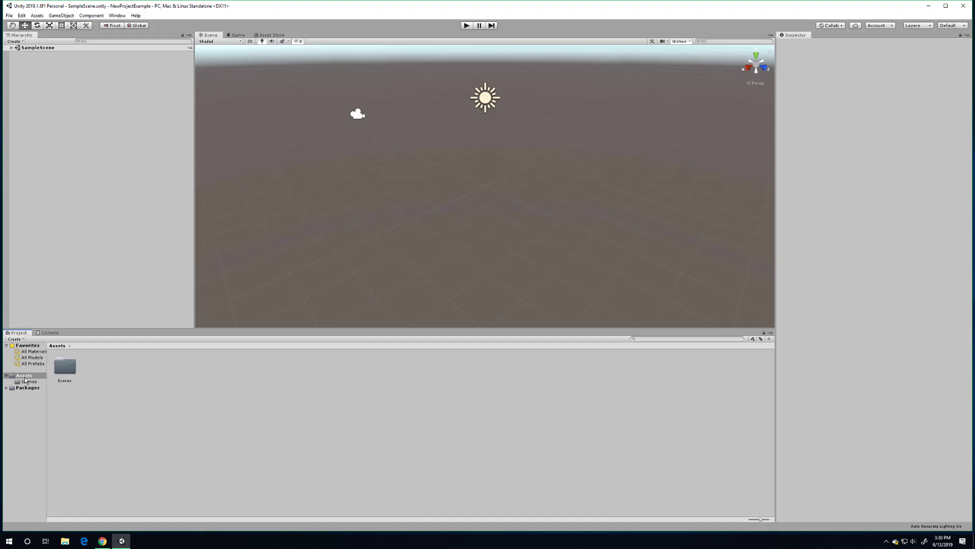
{"action": "left_click", "coordinate": [31, 381]}
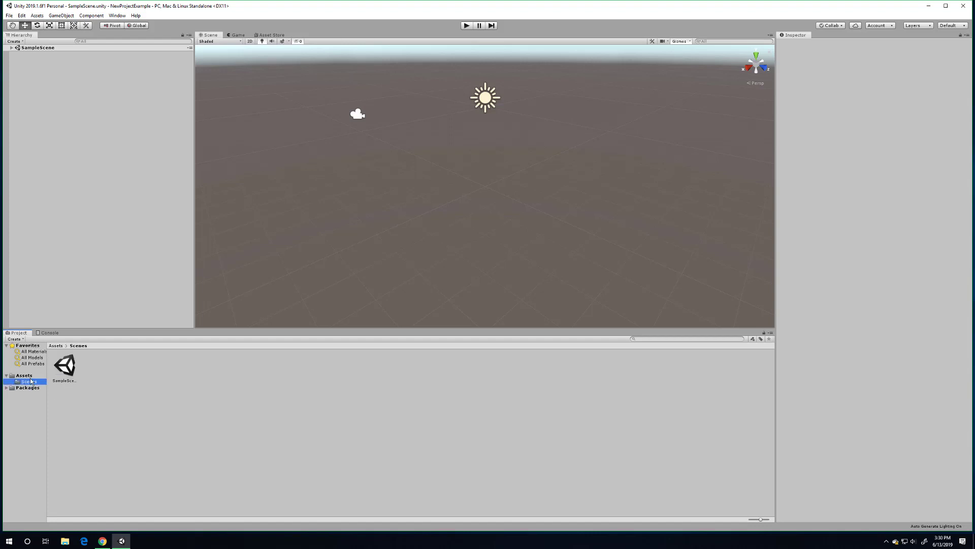
{"action": "left_click", "coordinate": [31, 375]}
{"action": "left_click", "coordinate": [32, 382]}
{"action": "left_click", "coordinate": [32, 388]}
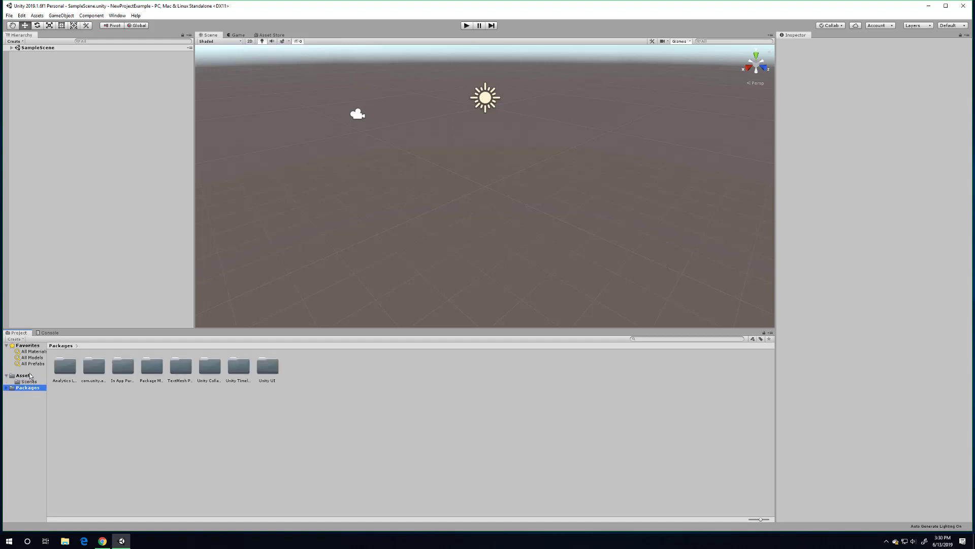
{"action": "left_click", "coordinate": [29, 376]}
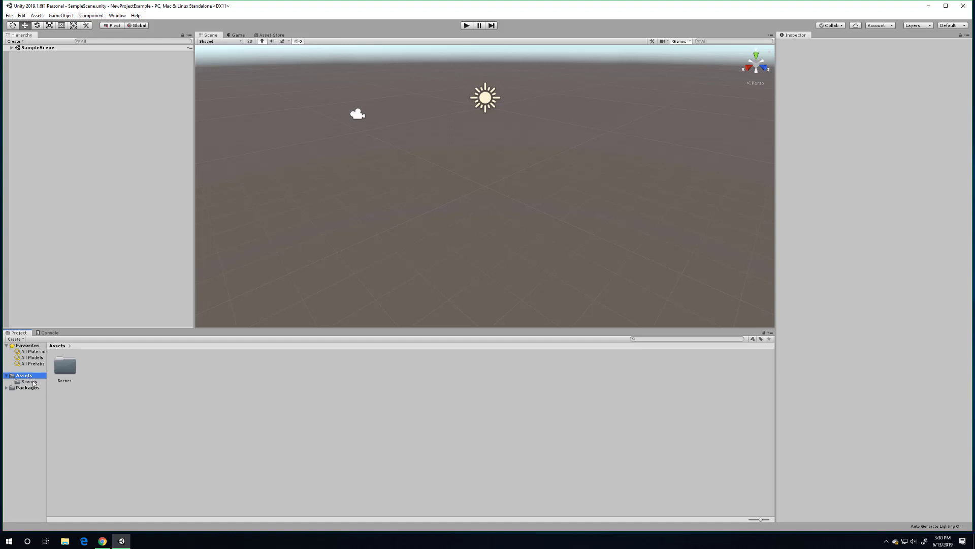
{"action": "left_click", "coordinate": [33, 382]}
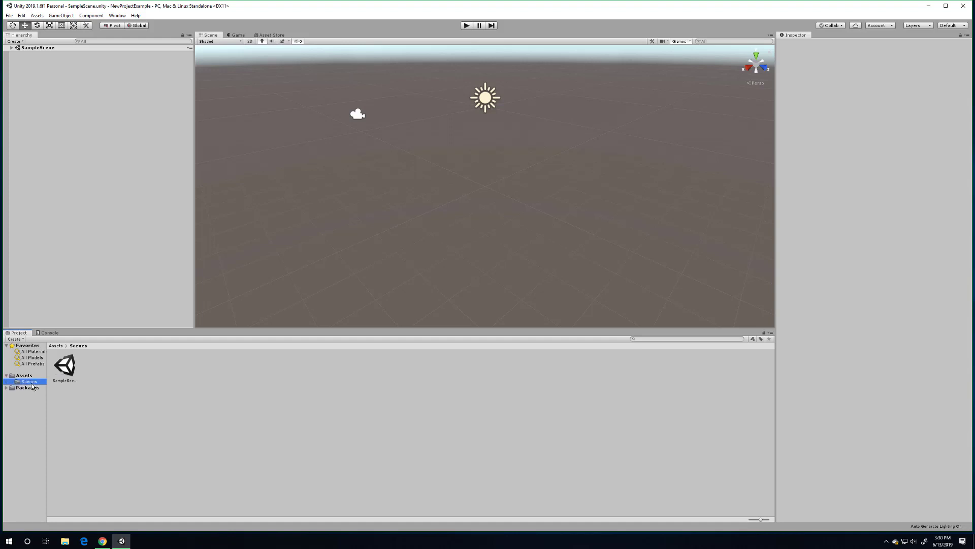
{"action": "left_click", "coordinate": [28, 377]}
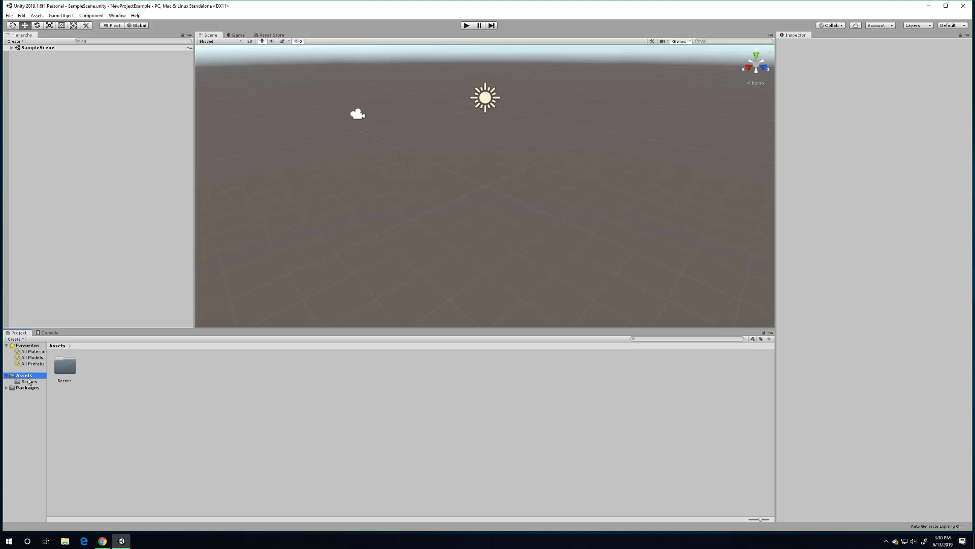
{"action": "left_click", "coordinate": [30, 382]}
{"action": "left_click", "coordinate": [31, 378]}
{"action": "right_click", "coordinate": [22, 375]}
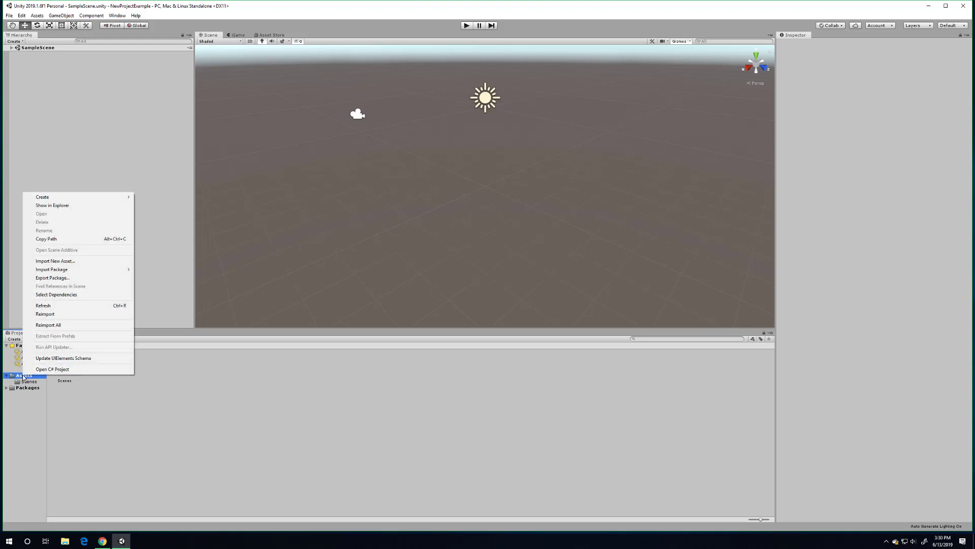
{"action": "left_click", "coordinate": [150, 421]}
{"action": "left_click", "coordinate": [71, 373]}
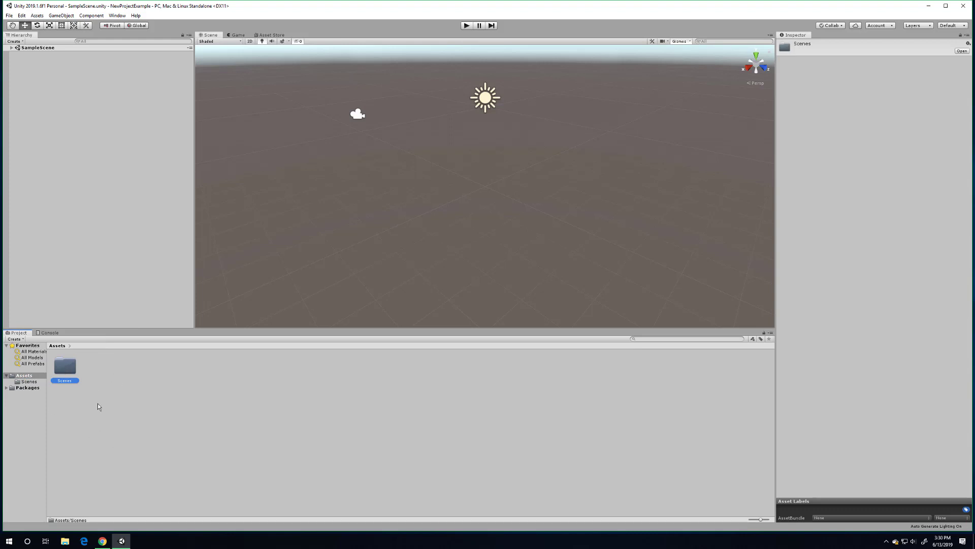
{"action": "double_click", "coordinate": [68, 372]}
{"action": "left_click", "coordinate": [71, 372]}
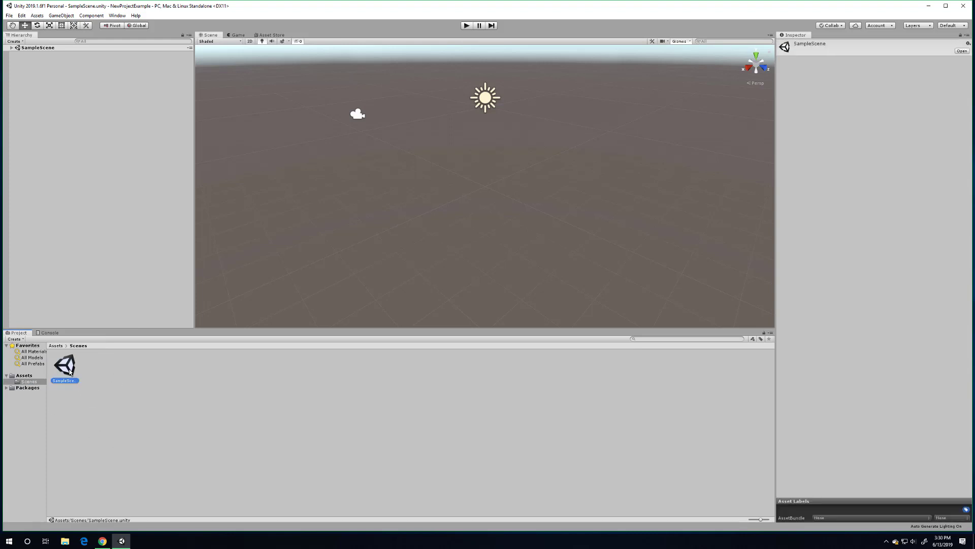
{"action": "right_click", "coordinate": [66, 364]}
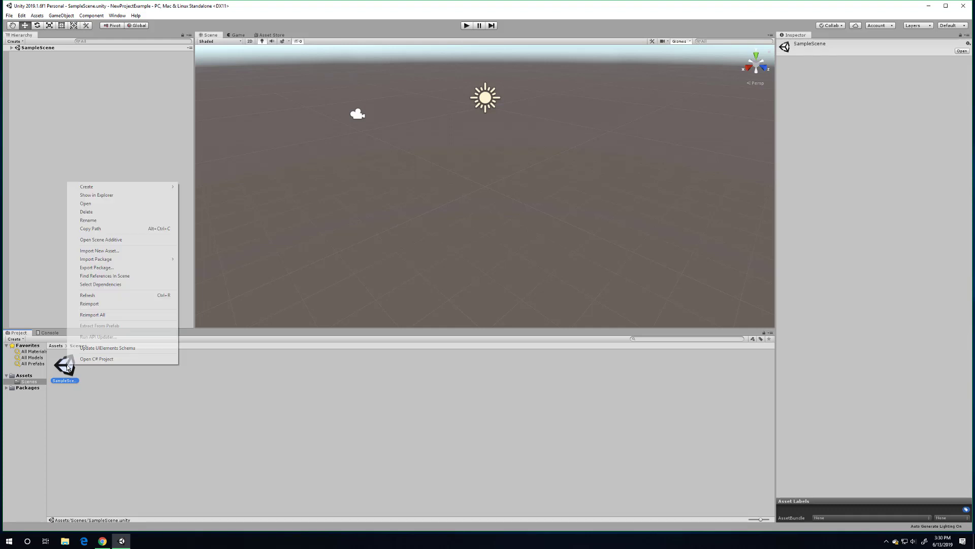
{"action": "left_click", "coordinate": [108, 196]}
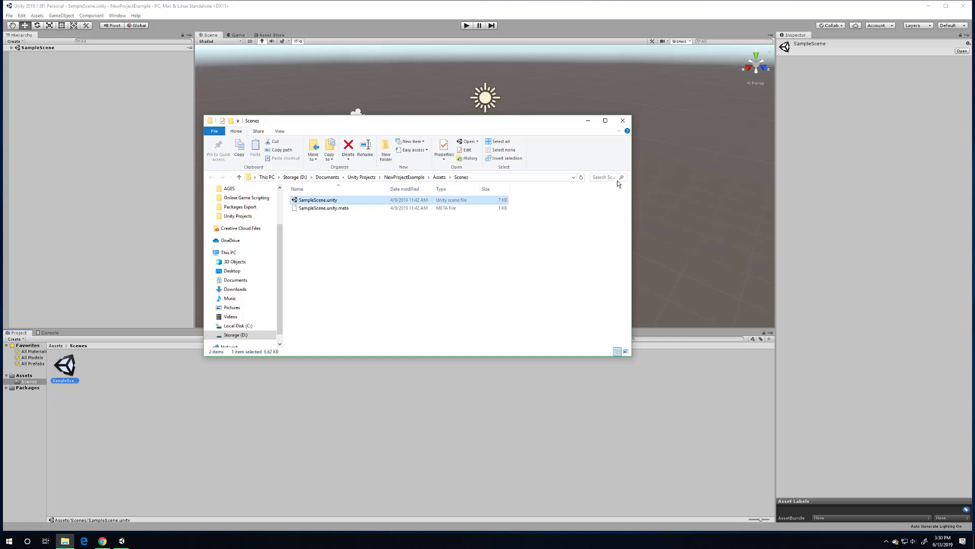
{"action": "left_click", "coordinate": [622, 120]}
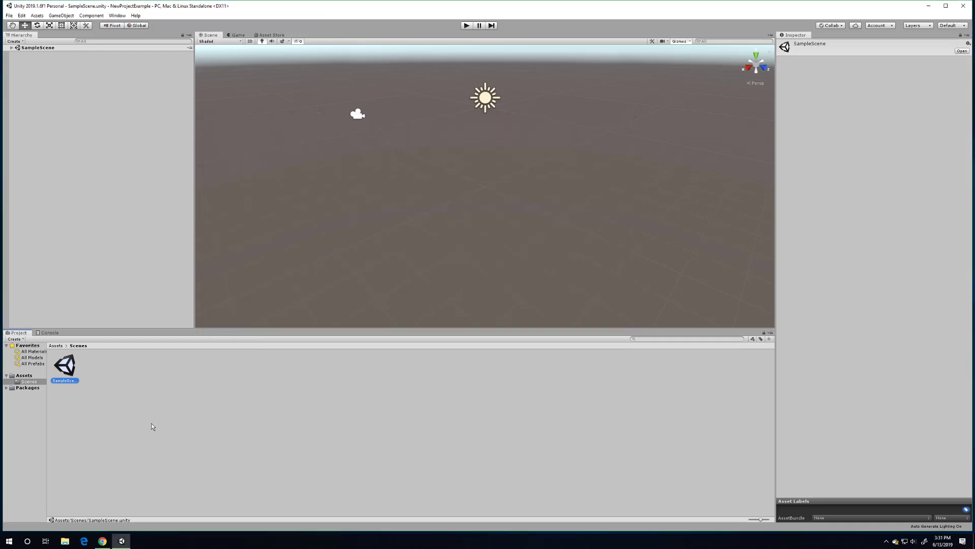
{"action": "left_click", "coordinate": [25, 376]}
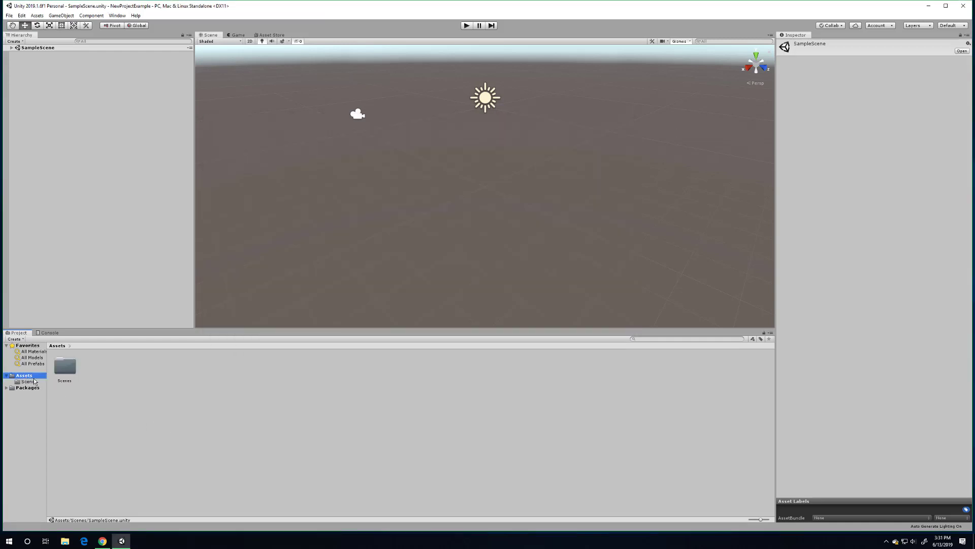
- Reveal the Assets folder in File Explorer and try selecting the project folders there
{"action": "right_click", "coordinate": [31, 377]}
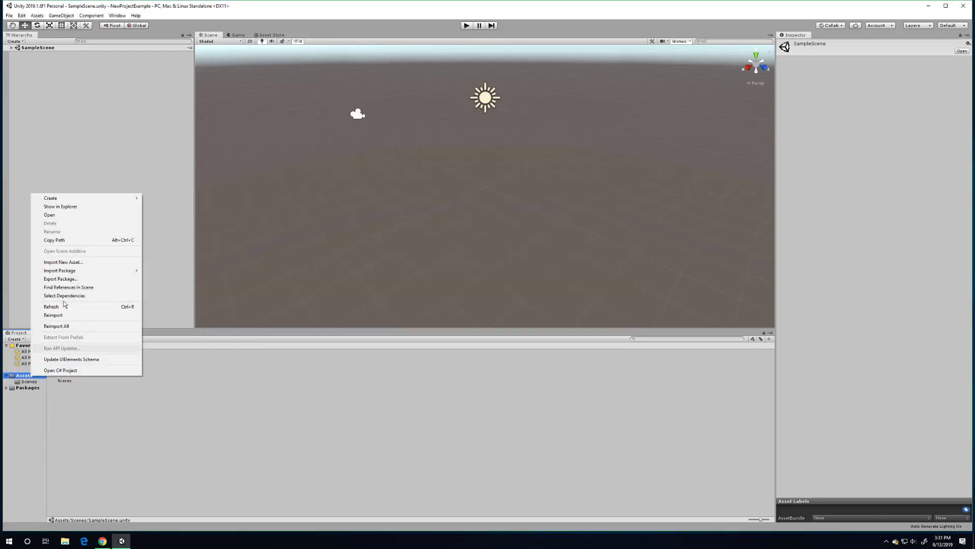
{"action": "left_click", "coordinate": [65, 207]}
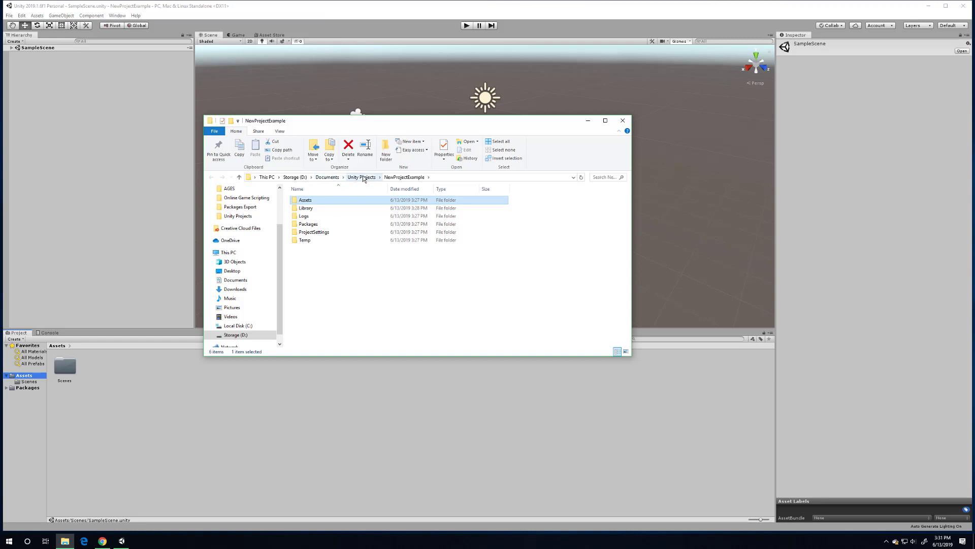
{"action": "left_click", "coordinate": [405, 177]}
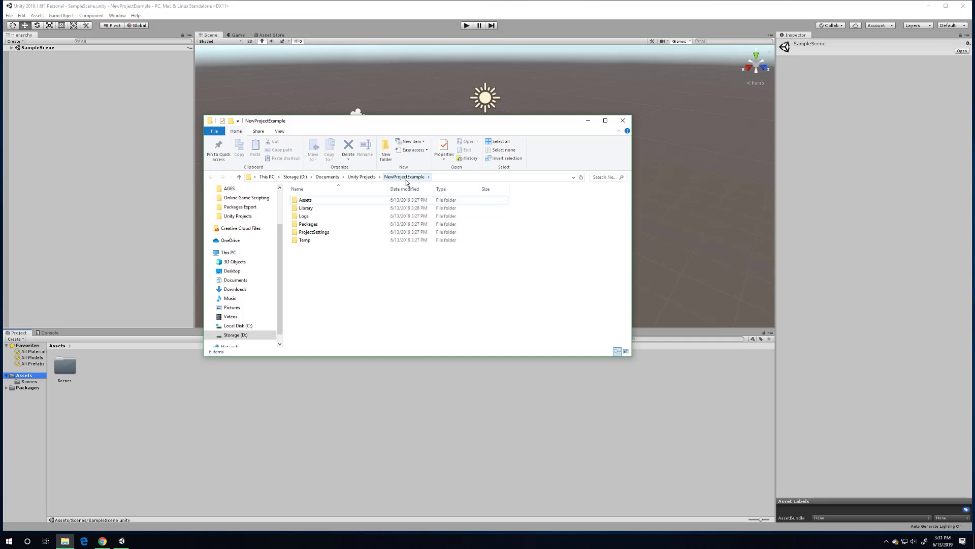
{"action": "left_click_drag", "start_coordinate": [348, 256], "coordinate": [304, 195]}
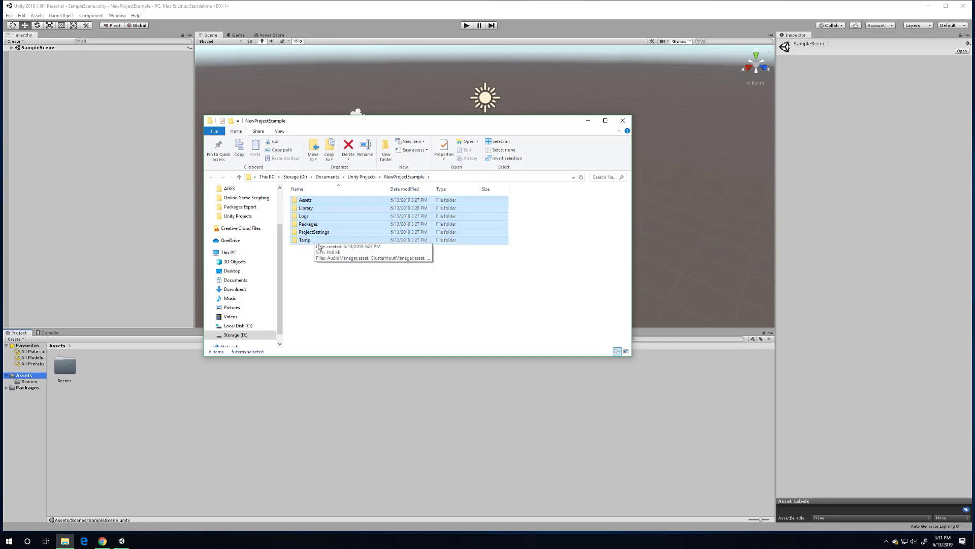
{"action": "left_click", "coordinate": [325, 272]}
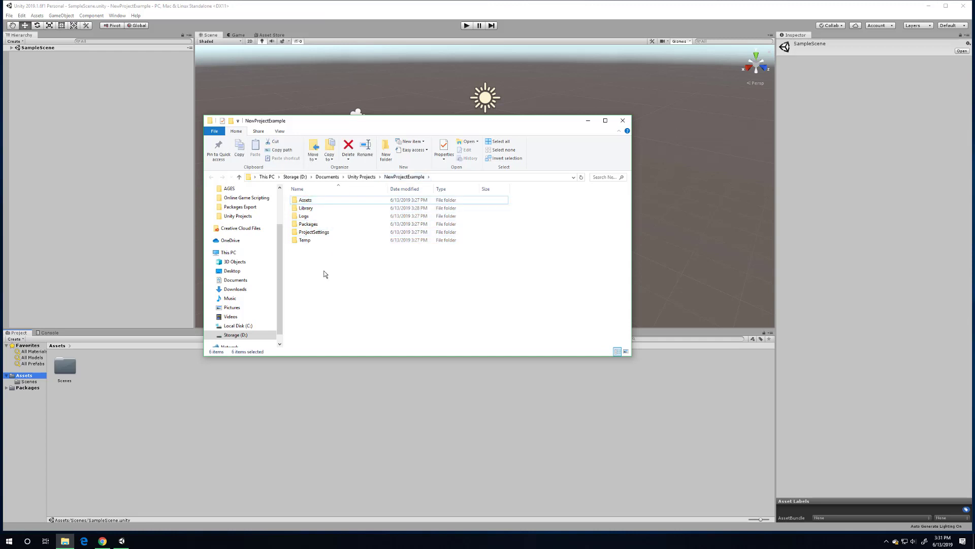
- Open the Assets folder on disk, then bring the Unity Editor back to the front
{"action": "left_click", "coordinate": [312, 201]}
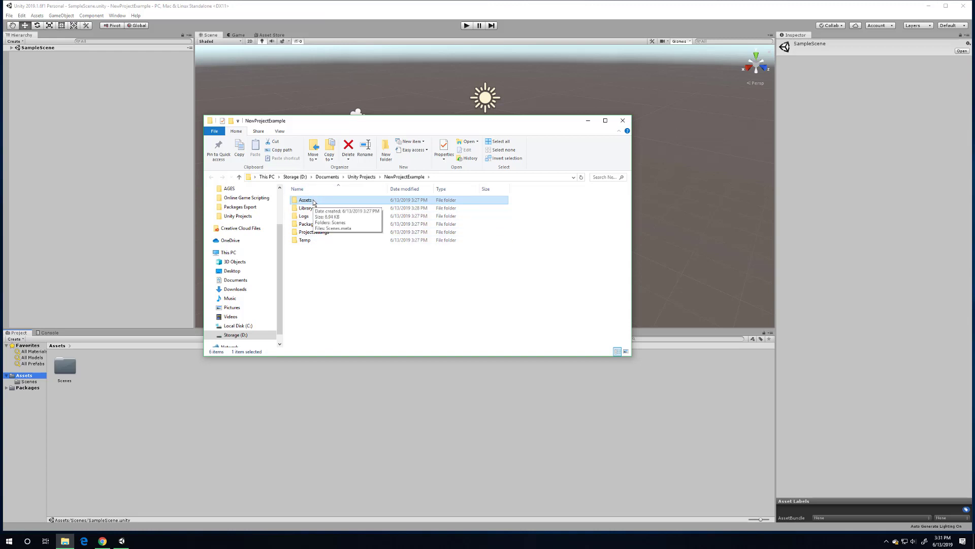
{"action": "double_click", "coordinate": [307, 200]}
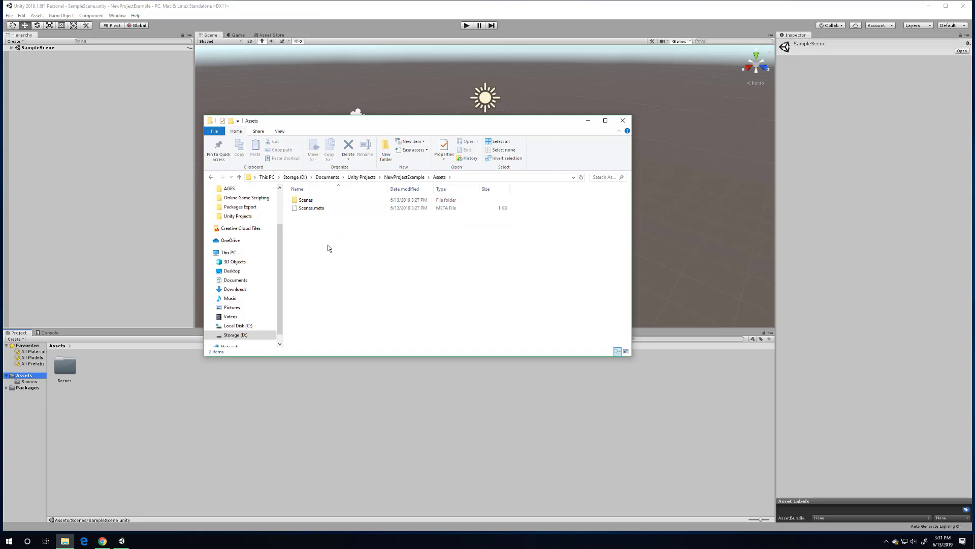
{"action": "left_click", "coordinate": [21, 377]}
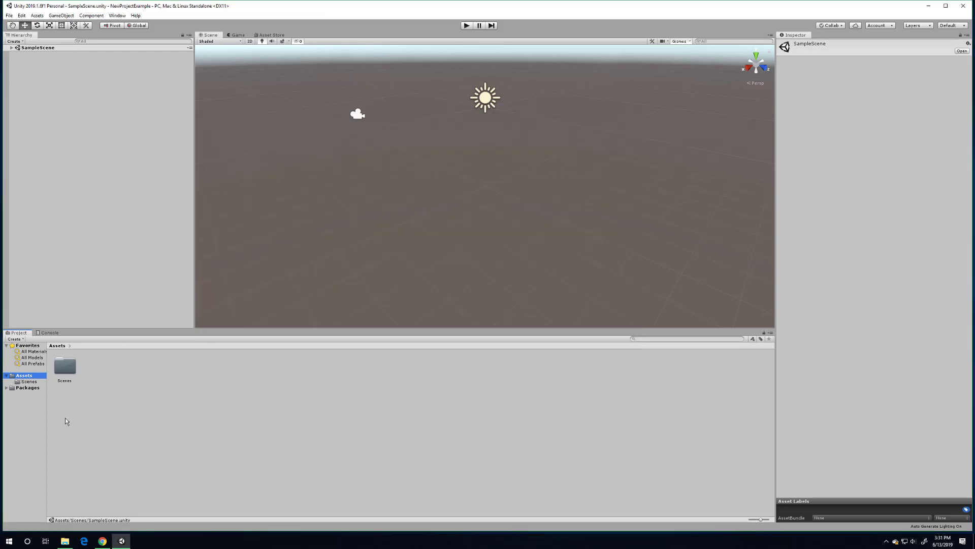
- Open the Scenes folder in the Unity Project panel and select SampleScene
{"action": "double_click", "coordinate": [65, 367]}
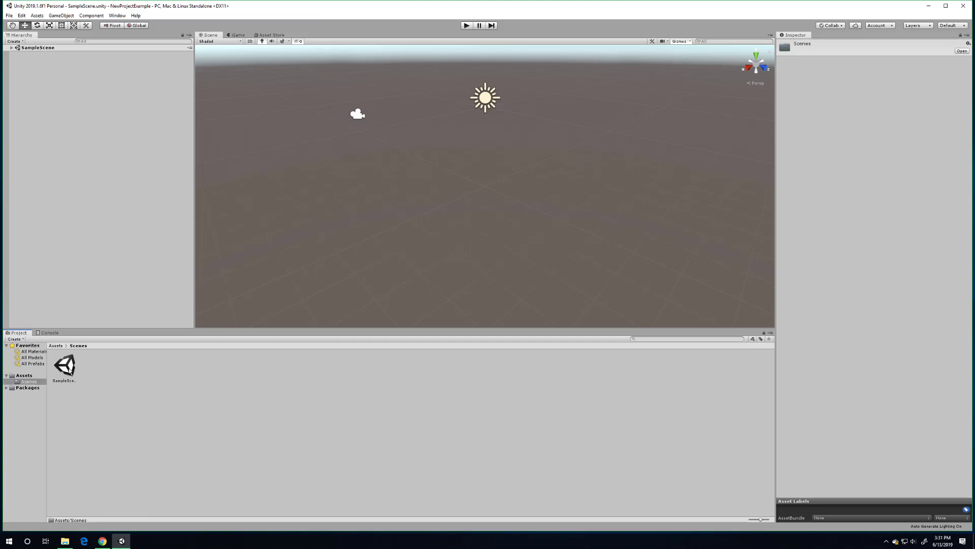
{"action": "left_click", "coordinate": [65, 372]}
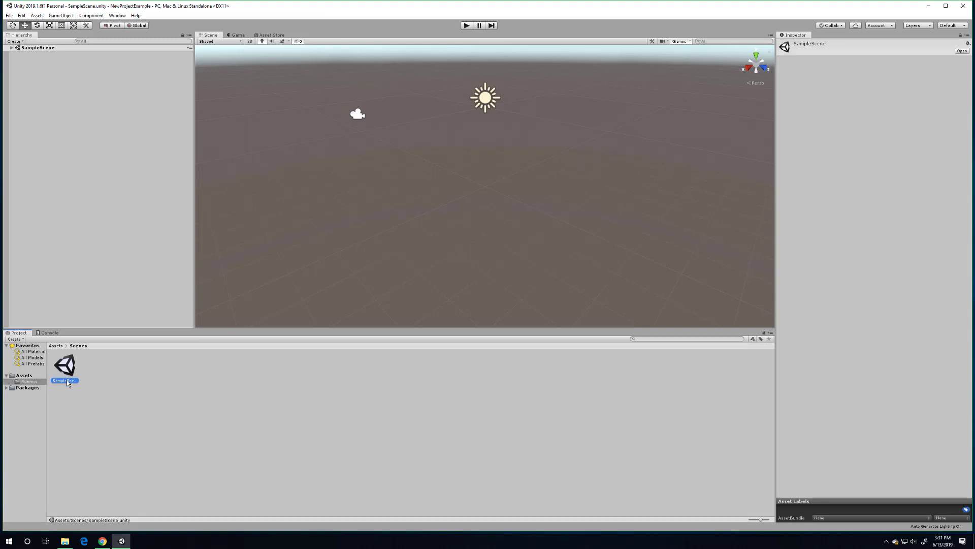
{"action": "left_click", "coordinate": [65, 540]}
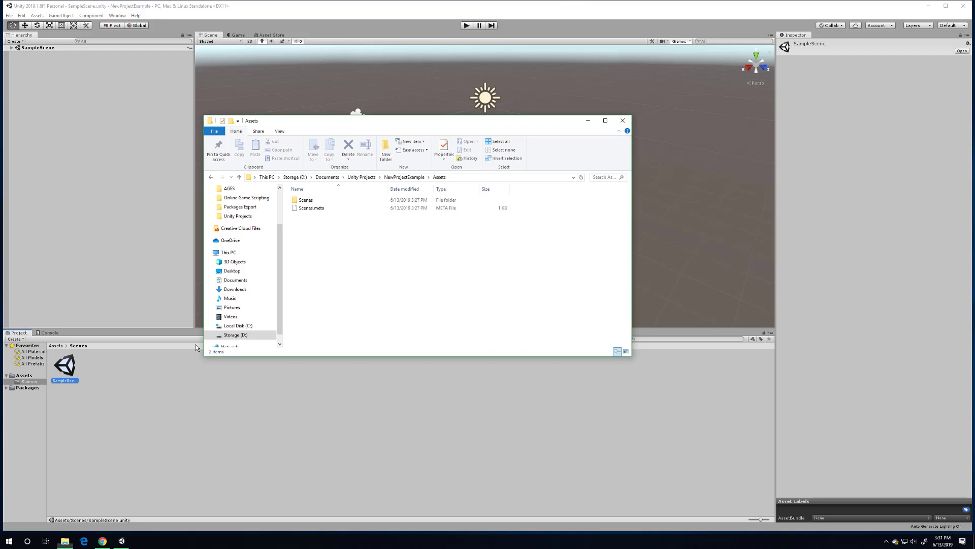
- In File Explorer's Scenes folder, compare SampleScene.unity with SampleScene.unity.meta, then go back to Unity
{"action": "left_click", "coordinate": [307, 201]}
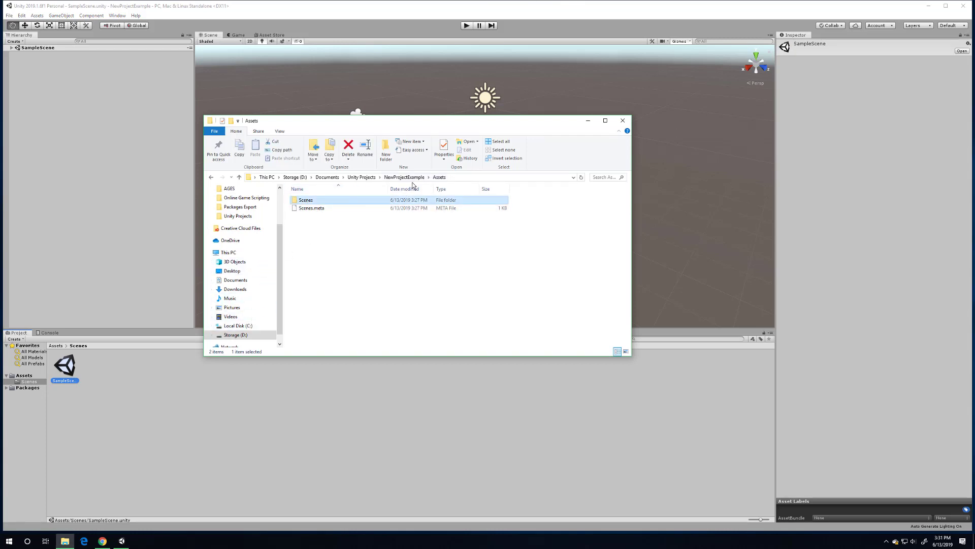
{"action": "double_click", "coordinate": [314, 202]}
{"action": "left_click", "coordinate": [318, 201]}
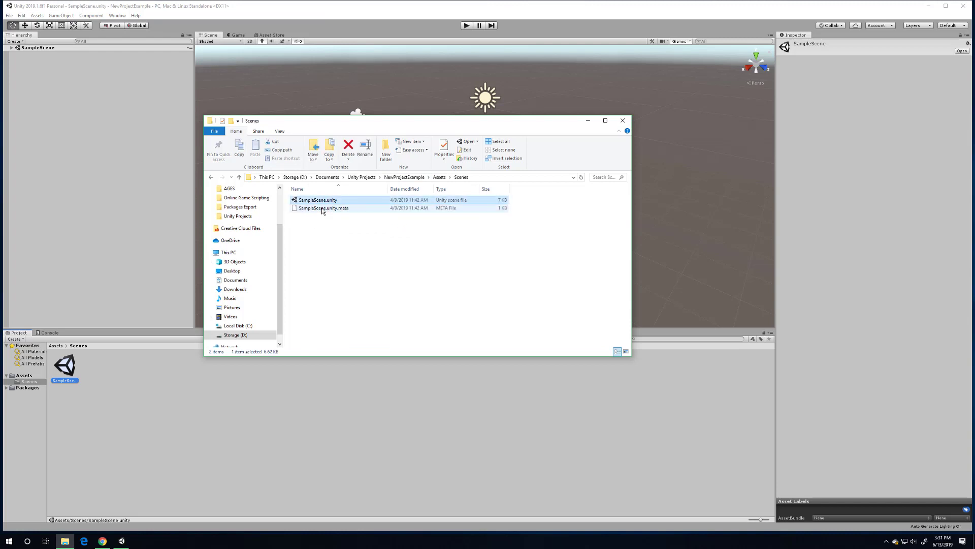
{"action": "left_click", "coordinate": [327, 211]}
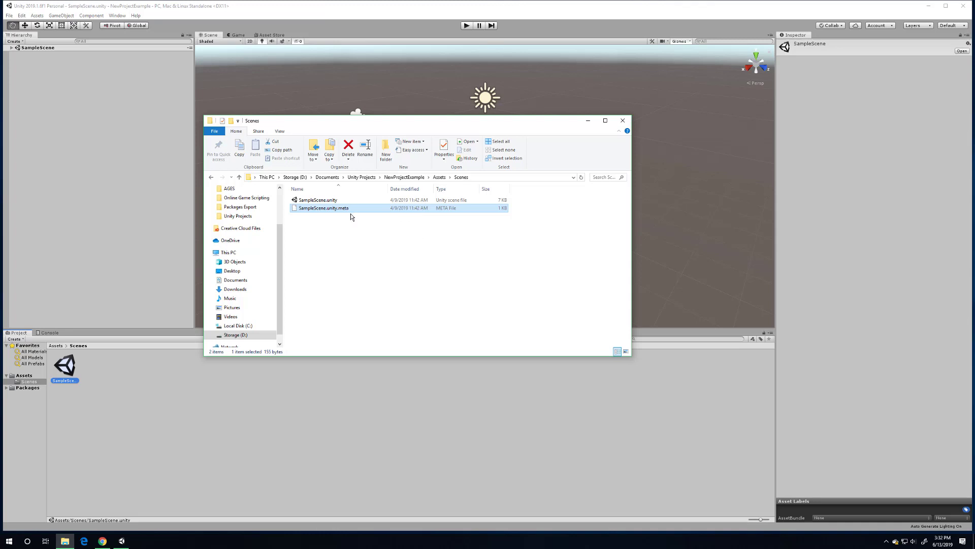
{"action": "left_click", "coordinate": [323, 200]}
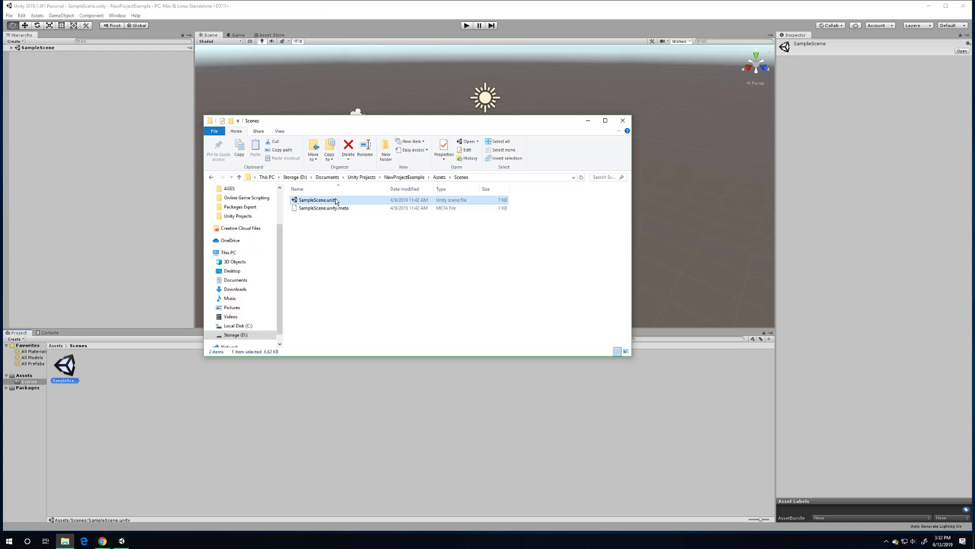
{"action": "left_click", "coordinate": [339, 229]}
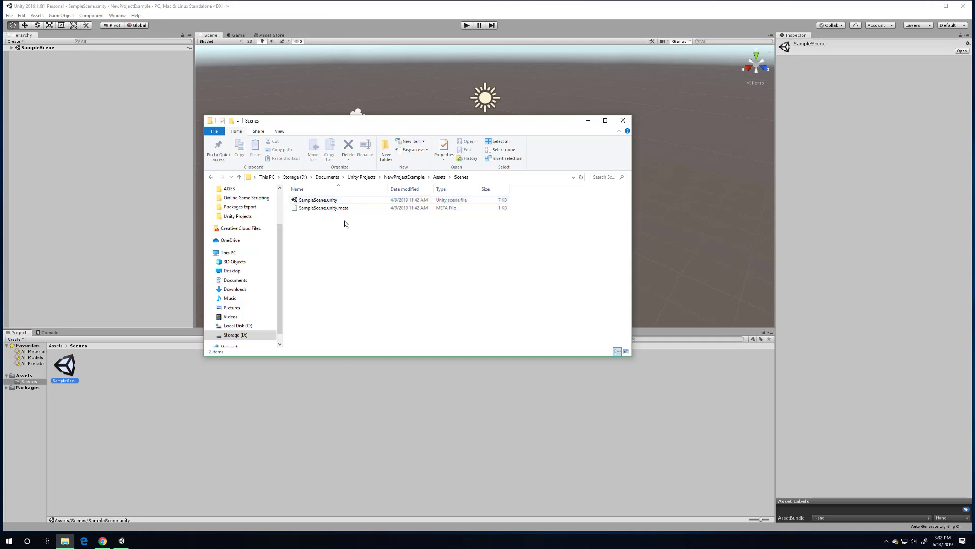
{"action": "left_click", "coordinate": [343, 209]}
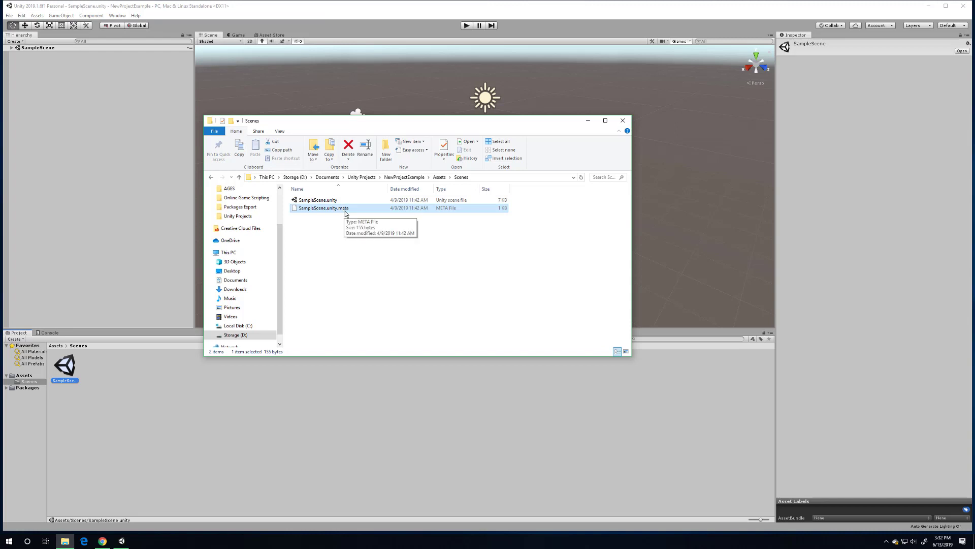
{"action": "left_click", "coordinate": [314, 201]}
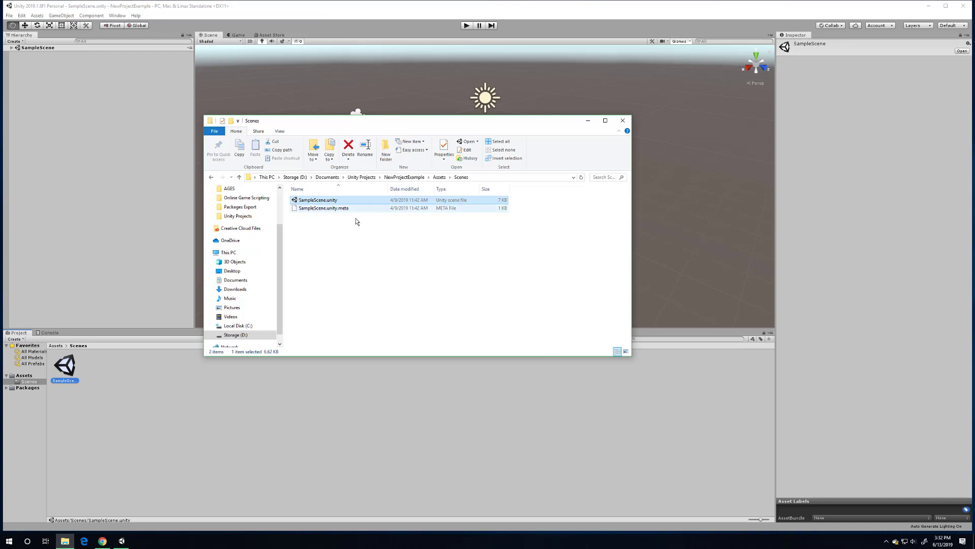
{"action": "left_click", "coordinate": [72, 373]}
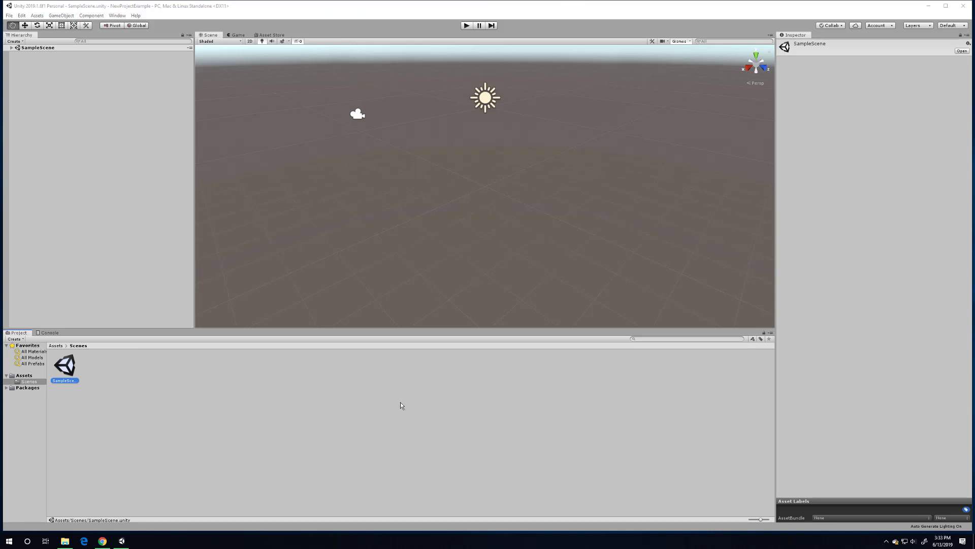
- Show the Assets folder in File Explorer, then return to the Unity editor
{"action": "left_click", "coordinate": [269, 401]}
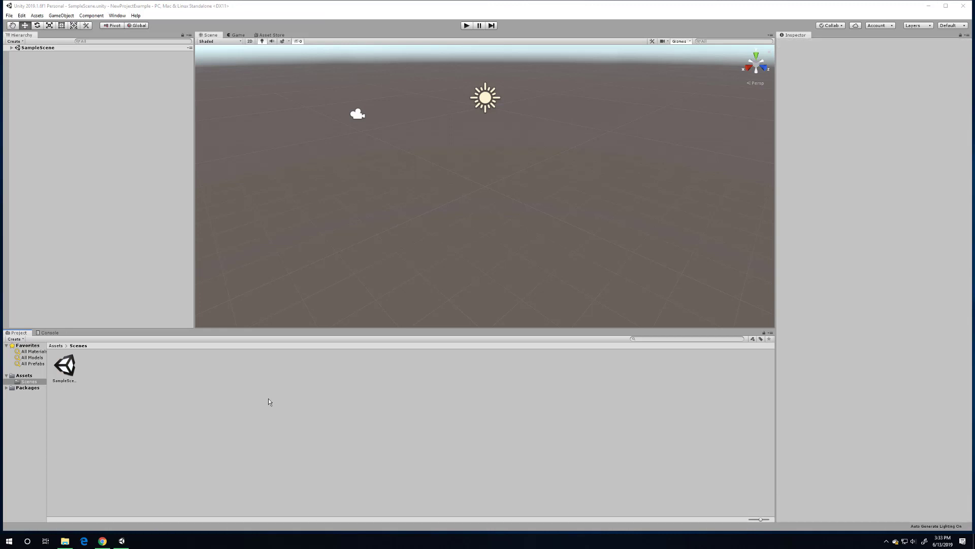
{"action": "left_click", "coordinate": [24, 376]}
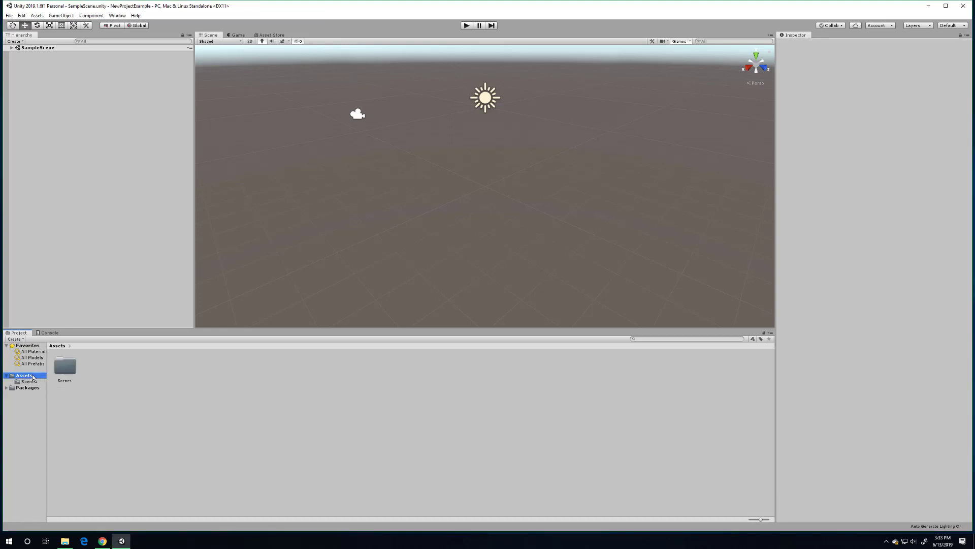
{"action": "right_click", "coordinate": [32, 377]}
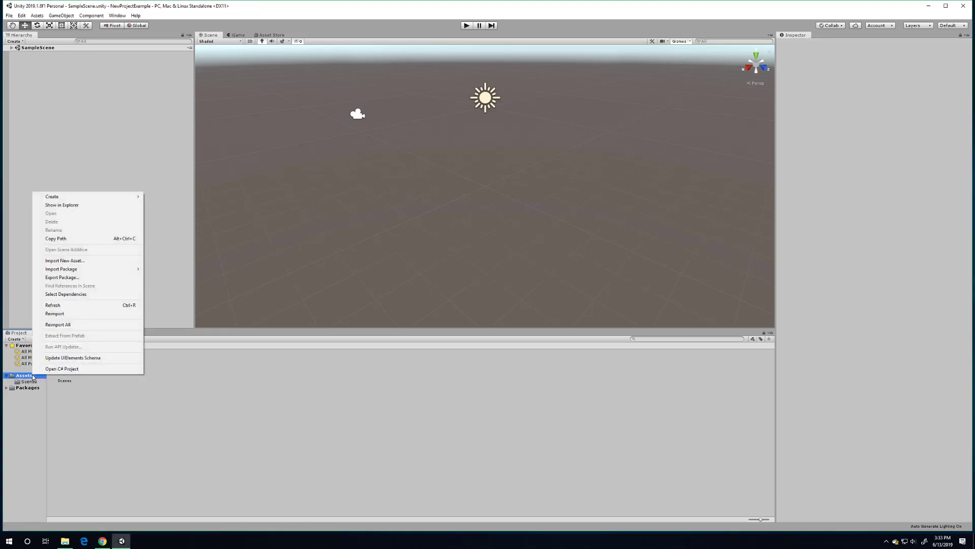
{"action": "left_click", "coordinate": [76, 207]}
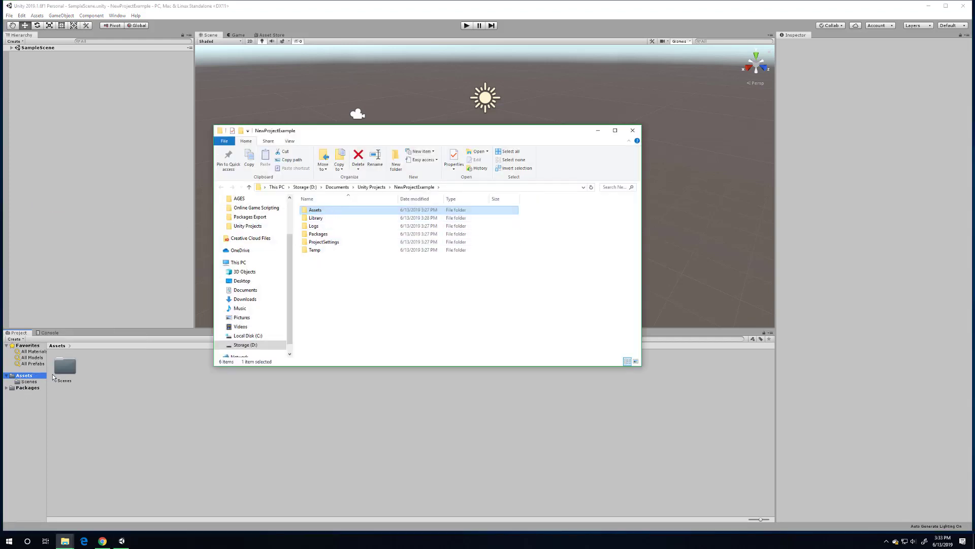
{"action": "left_click", "coordinate": [26, 376]}
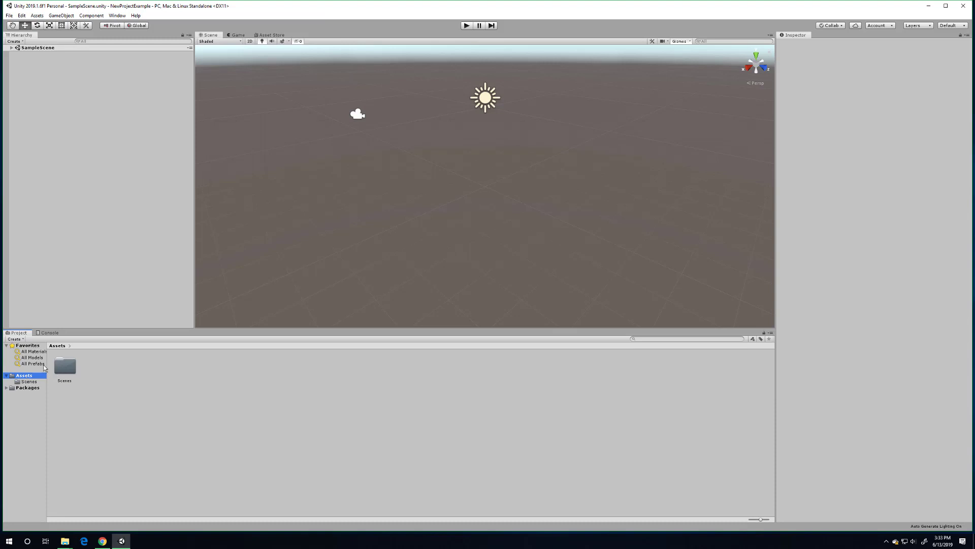
- Create a new folder named Test inside Assets
{"action": "left_click", "coordinate": [68, 385]}
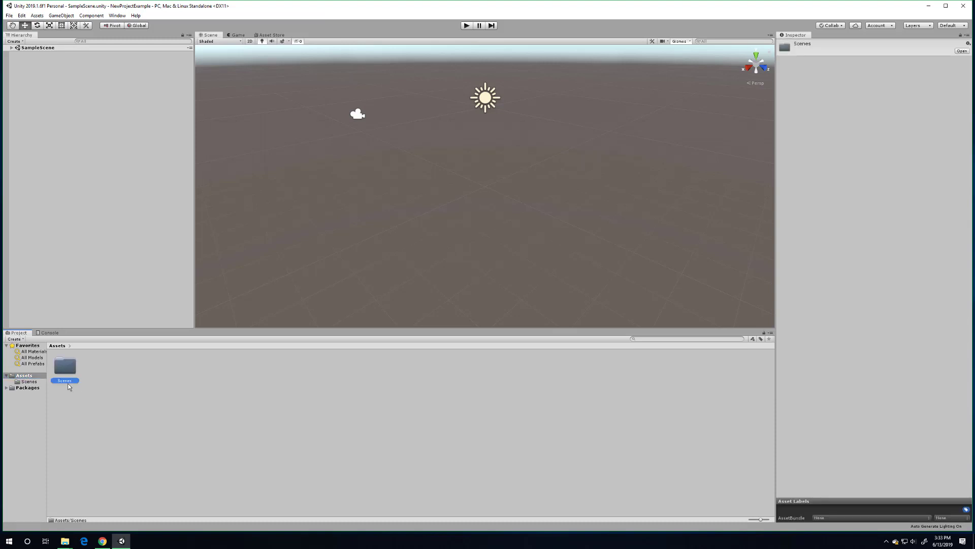
{"action": "left_click", "coordinate": [33, 375]}
{"action": "right_click", "coordinate": [105, 385]}
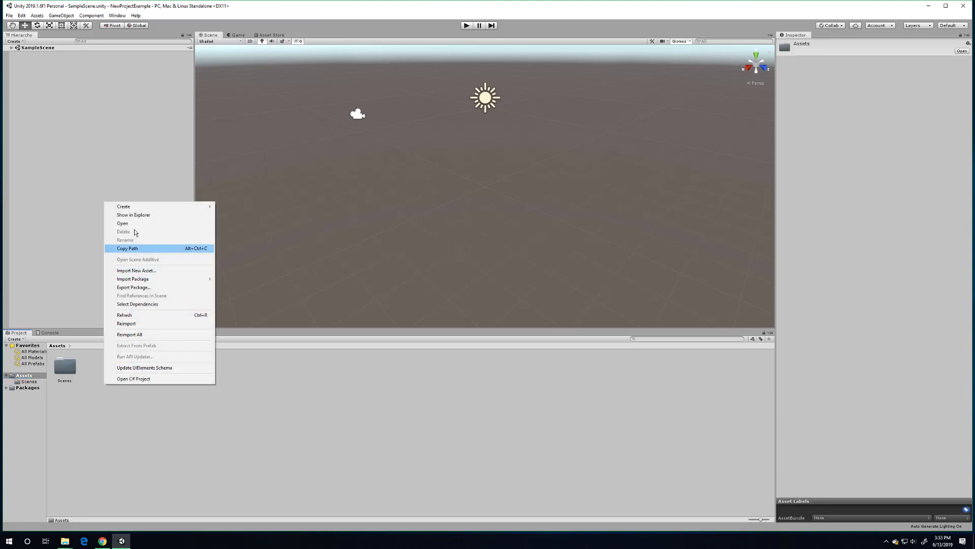
{"action": "mouse_move", "coordinate": [195, 208]}
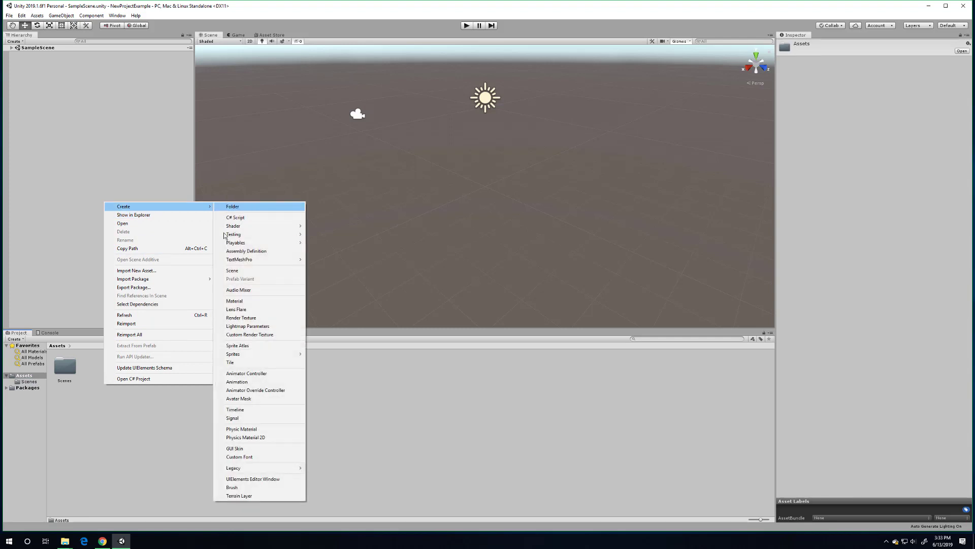
{"action": "left_click", "coordinate": [130, 429]}
{"action": "right_click", "coordinate": [131, 428]}
{"action": "mouse_move", "coordinate": [147, 249]}
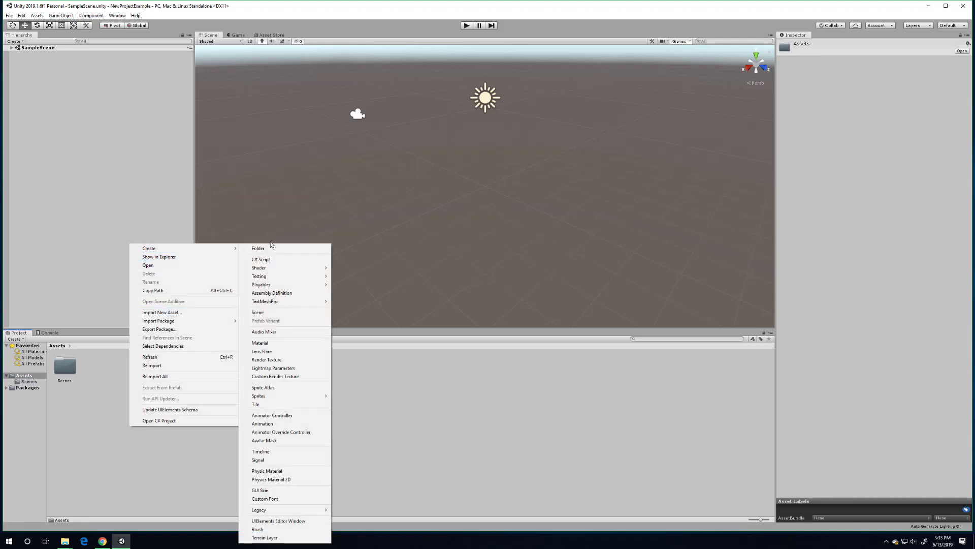
{"action": "left_click", "coordinate": [274, 248]}
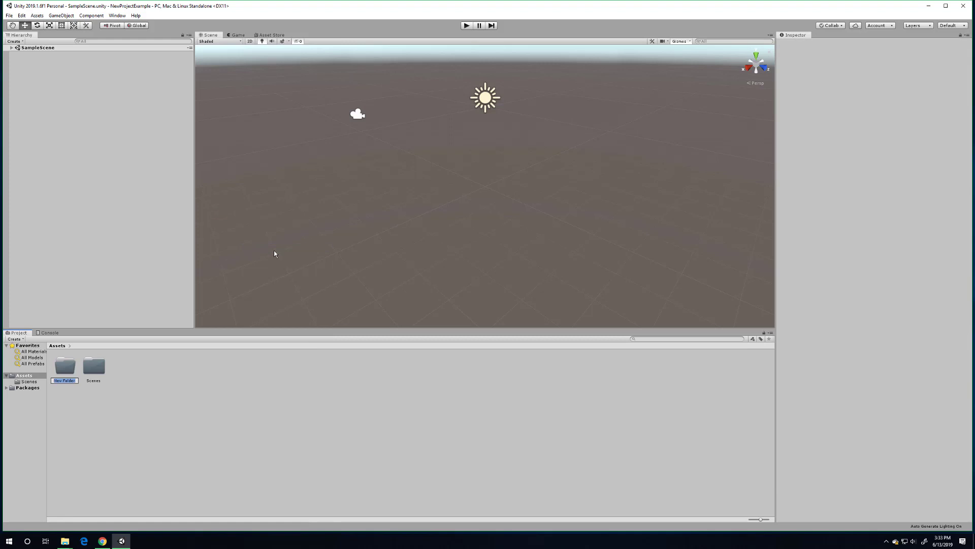
{"action": "type", "text": "Test"}
{"action": "key", "text": "Return"}
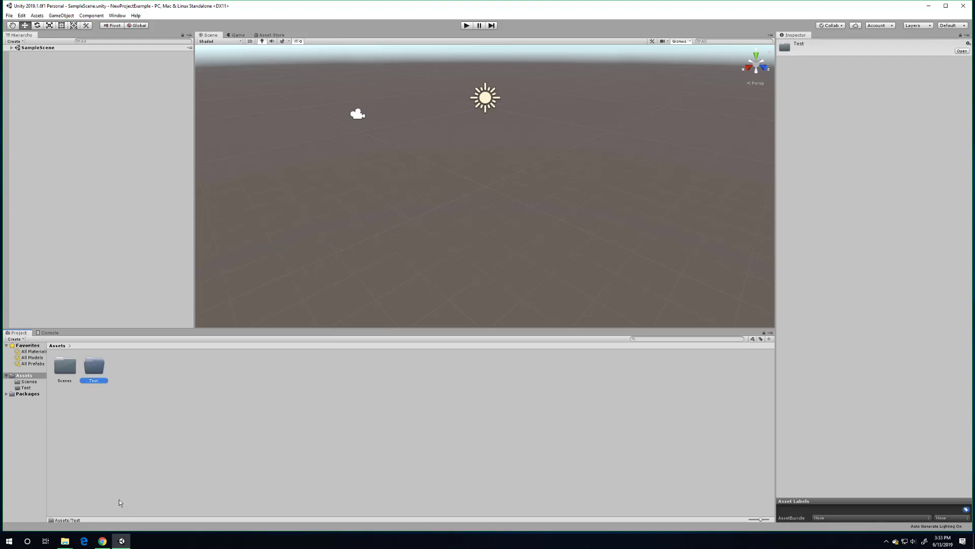
- In the NewProjectExample Explorer window, add New Text Document.txt to Assets/Test with its default name
{"action": "mouse_move", "coordinate": [64, 541]}
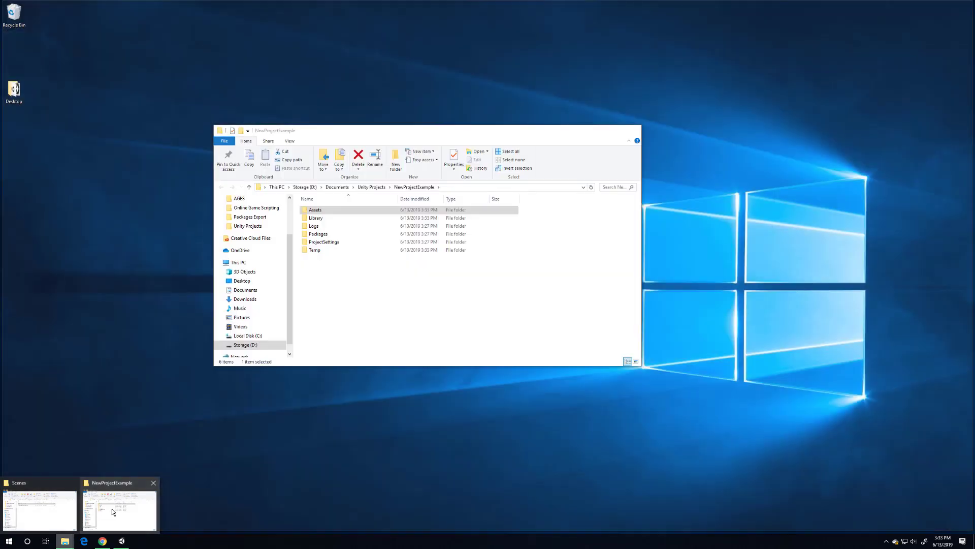
{"action": "left_click", "coordinate": [113, 511]}
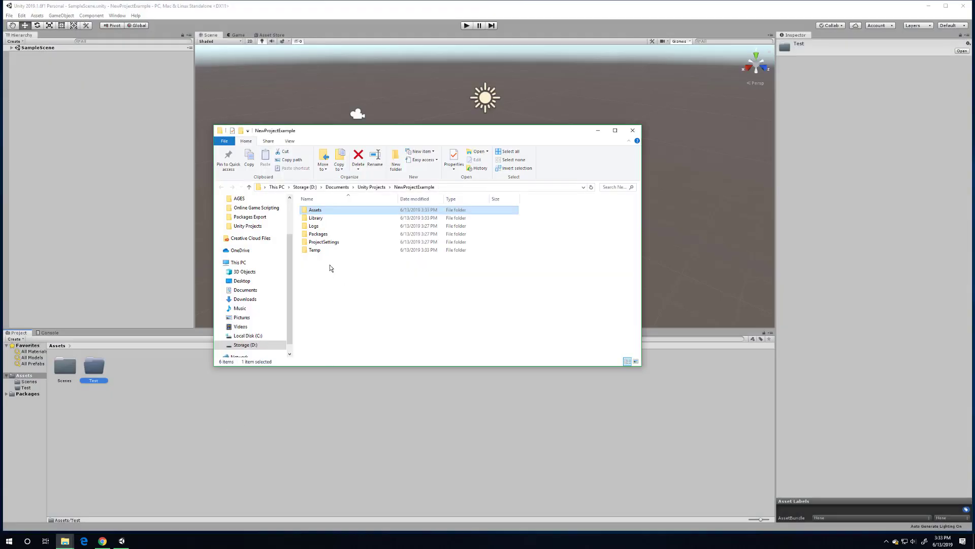
{"action": "double_click", "coordinate": [320, 210]}
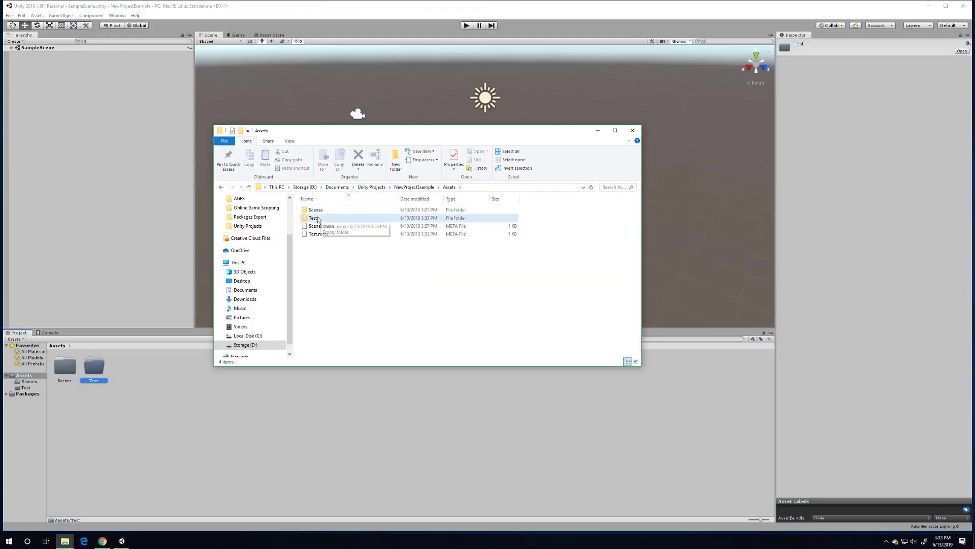
{"action": "left_click", "coordinate": [315, 218]}
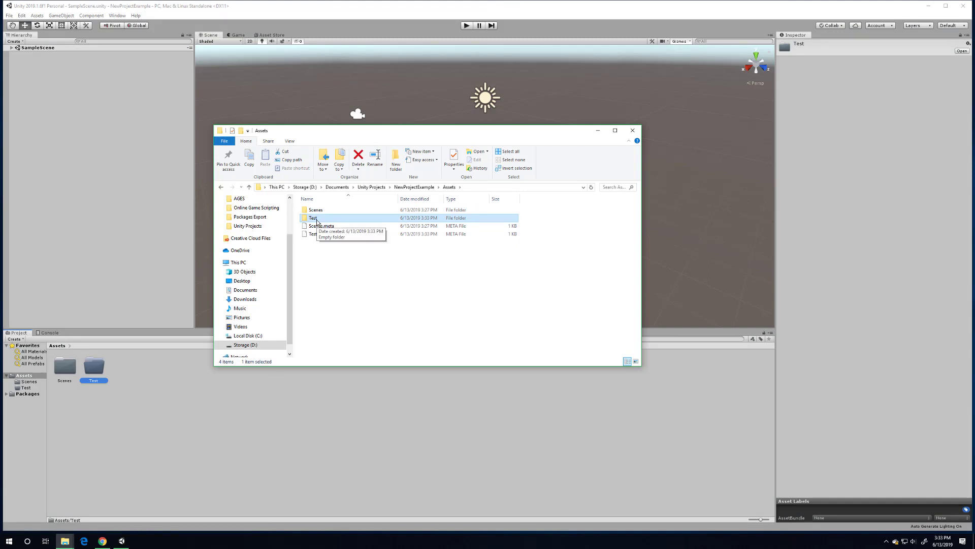
{"action": "double_click", "coordinate": [315, 219]}
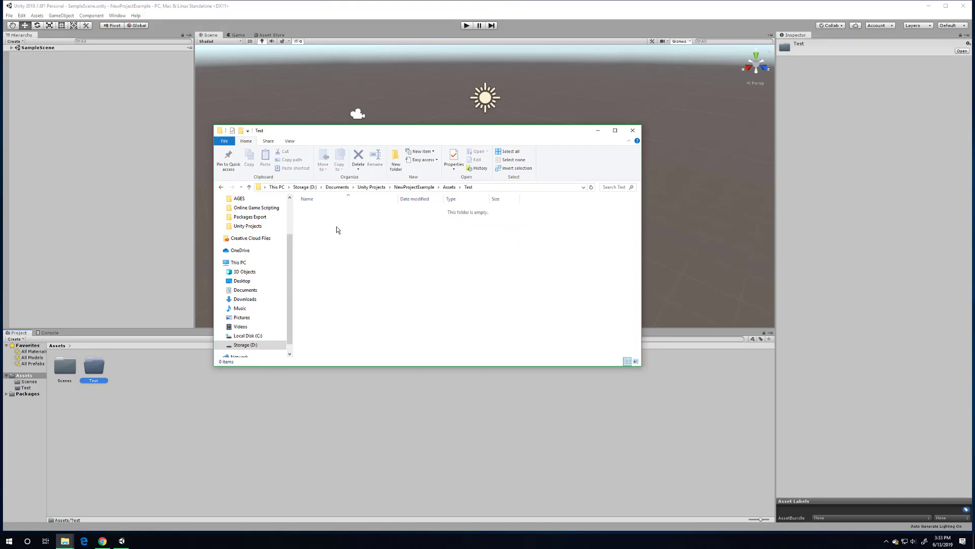
{"action": "right_click", "coordinate": [353, 254]}
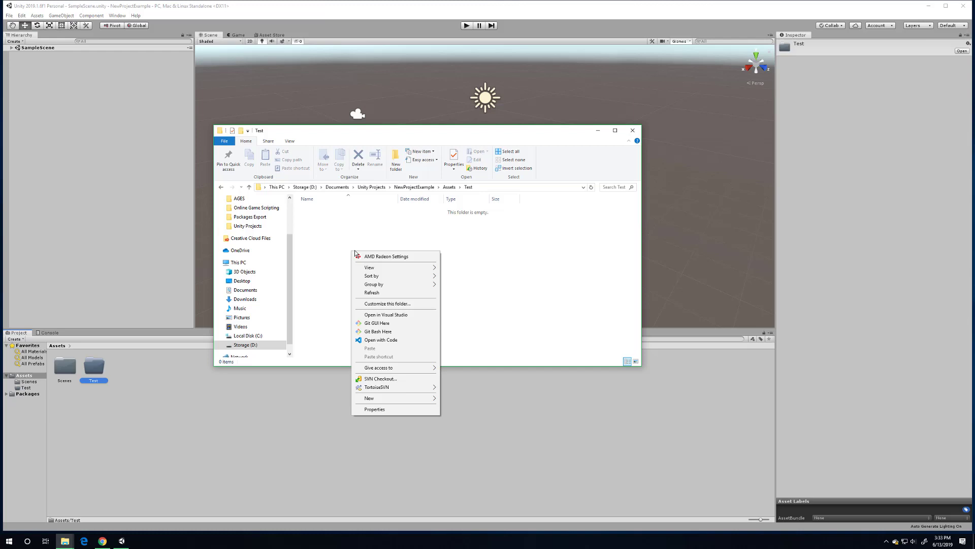
{"action": "mouse_move", "coordinate": [400, 399]}
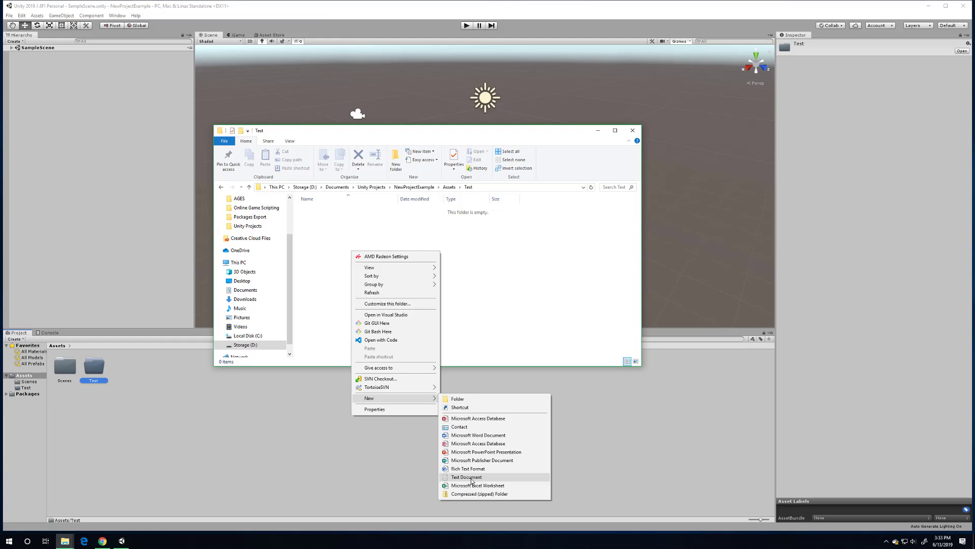
{"action": "left_click", "coordinate": [466, 477]}
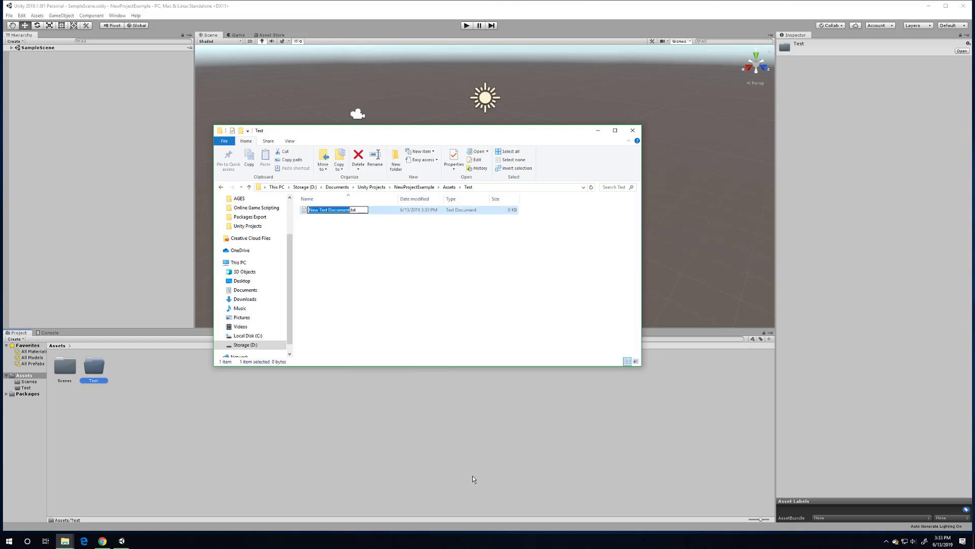
{"action": "key", "text": "Return"}
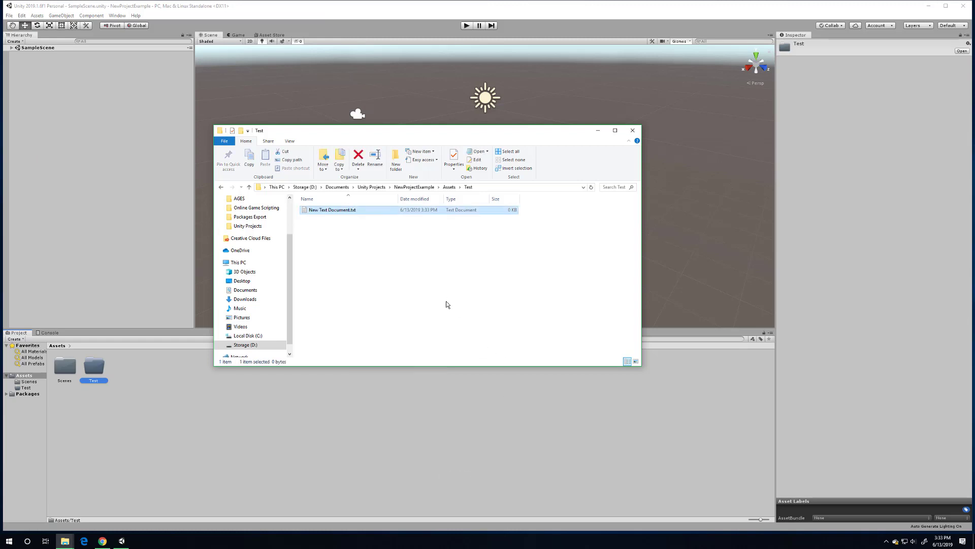
- Open Test in the Unity Project panel, select the imported New Text Document, then return to Assets
{"action": "left_click", "coordinate": [146, 418]}
{"action": "double_click", "coordinate": [89, 371]}
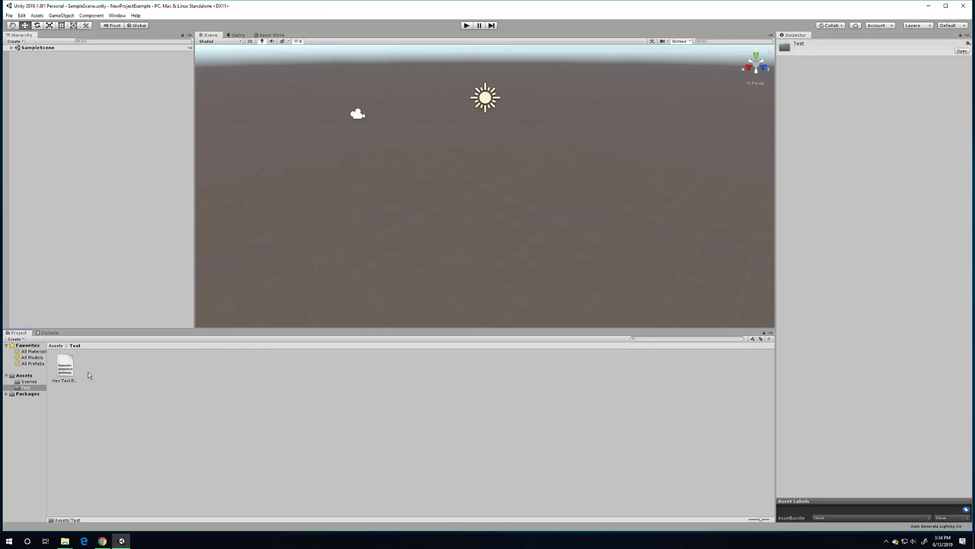
{"action": "left_click", "coordinate": [66, 371]}
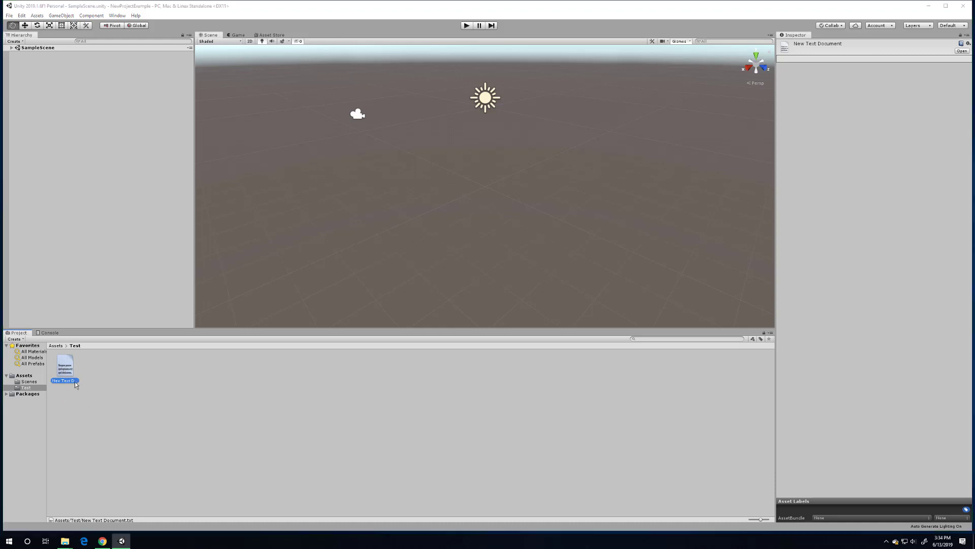
{"action": "key", "text": "alt+Tab"}
{"action": "key", "text": "alt+Tab"}
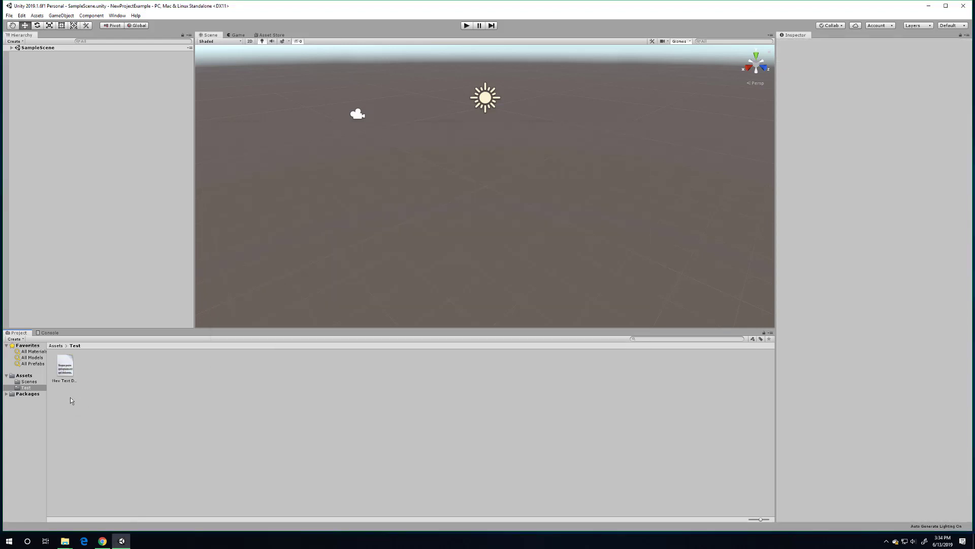
{"action": "left_click", "coordinate": [24, 376]}
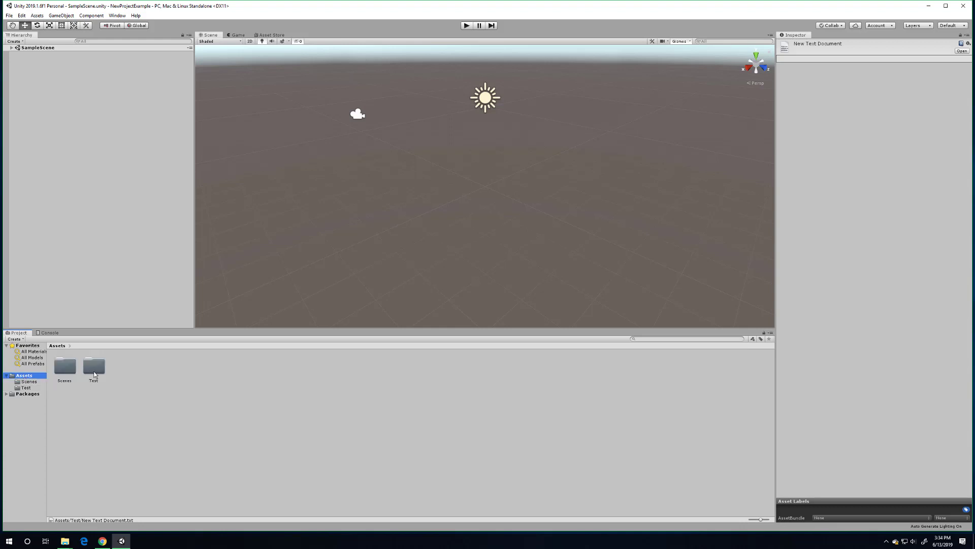